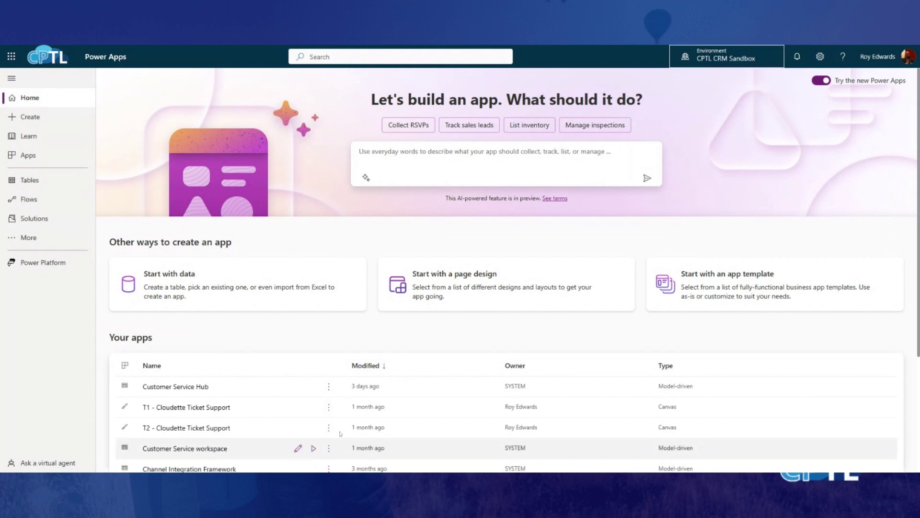
Step: Look over the Microsoft 365 app list and compare the classic Power Apps home page with the new one
left_click(11, 56)
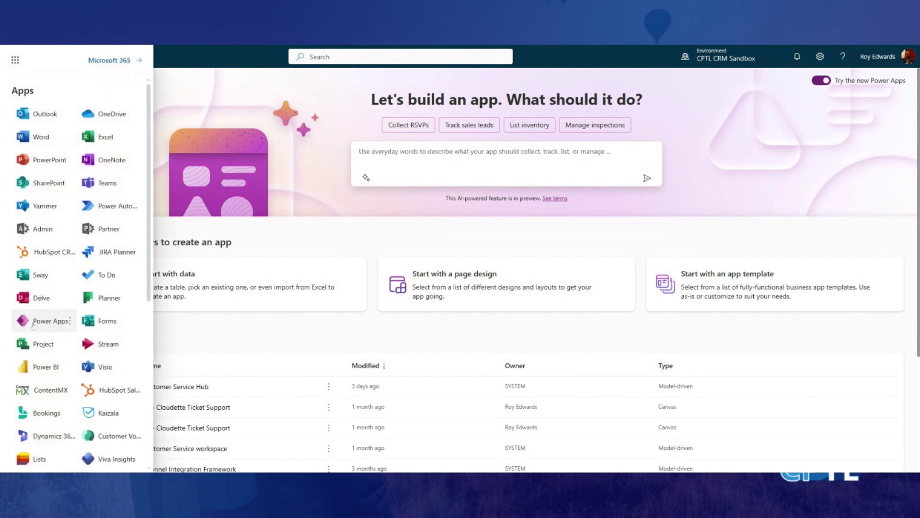
left_click(423, 248)
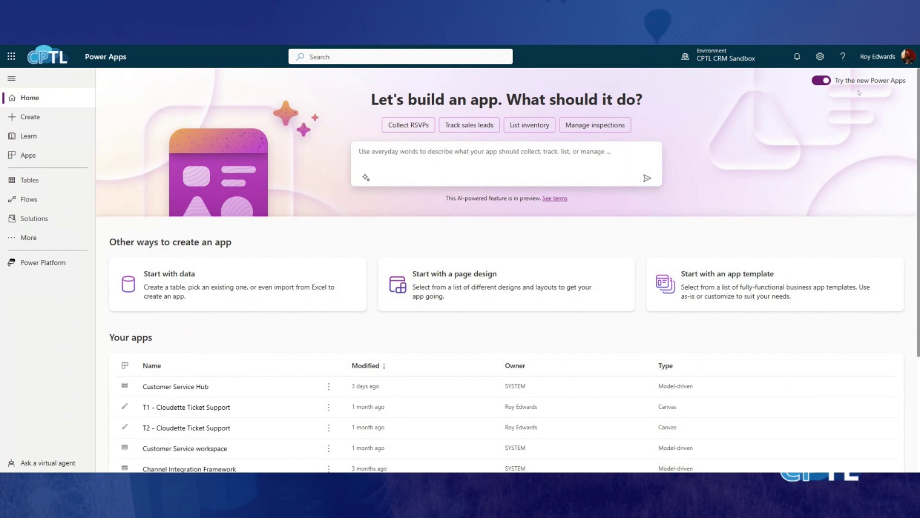
left_click(820, 81)
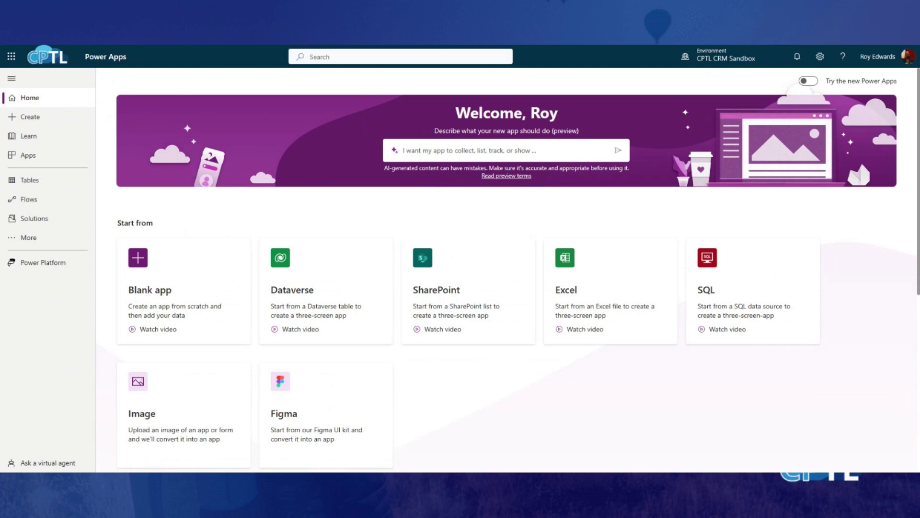
left_click(808, 81)
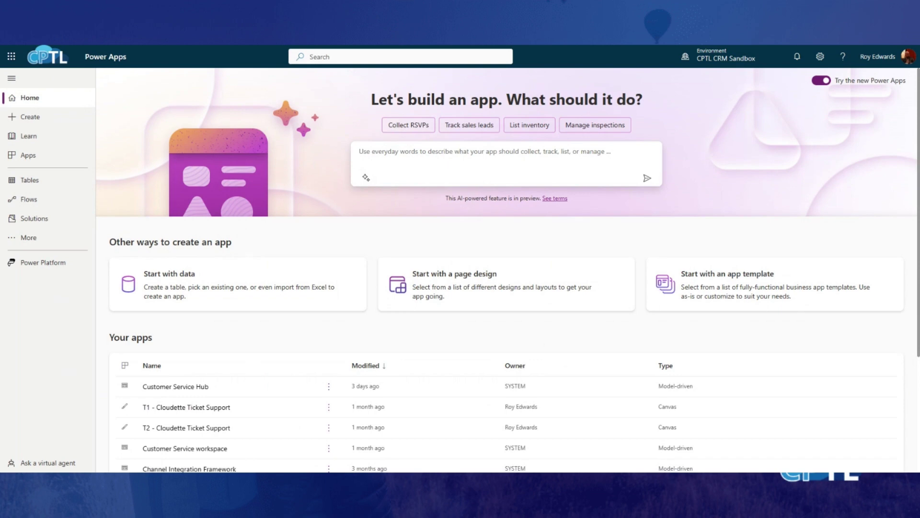
Step: Ask Copilot to build a purchase request application that has fields product, description, justification, status, assigned to, hyperlink to product, division, and dismiss the feedback survey
type("b")
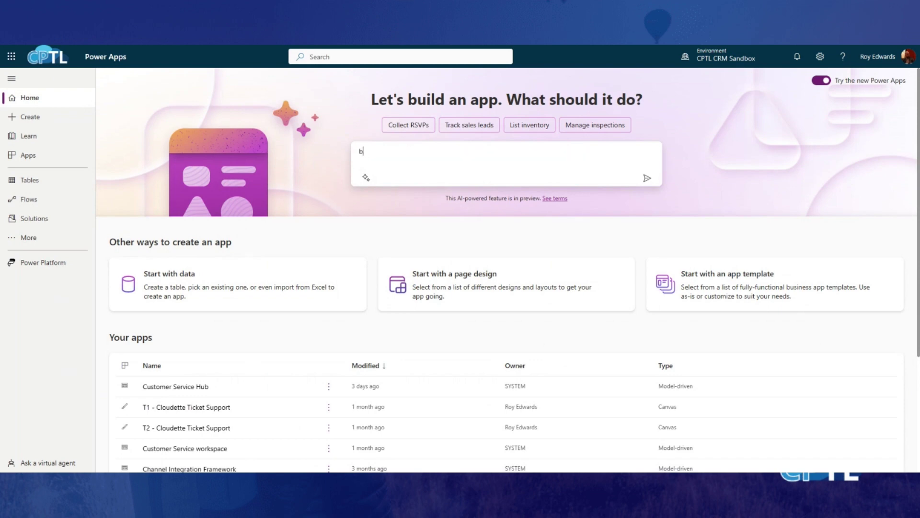
type("uild a purchase request application that ")
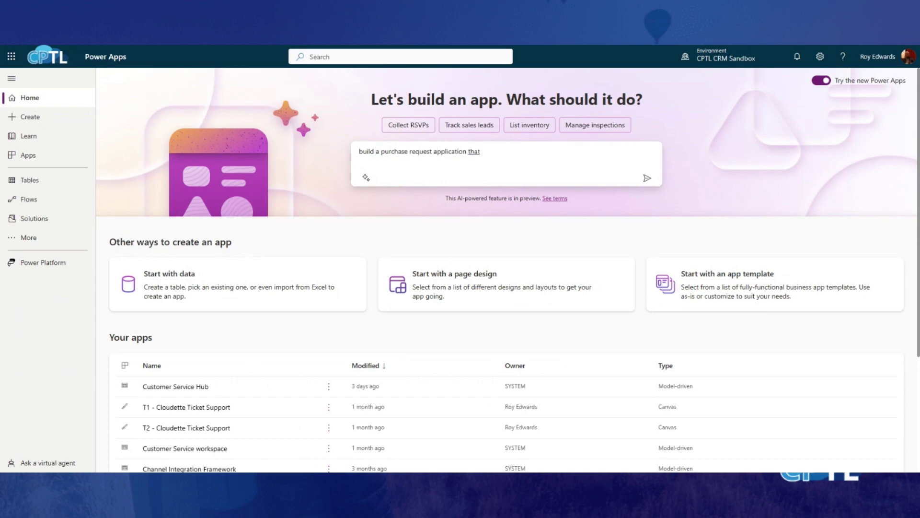
type("has")
type("fields p")
type("roduct")
type(", description")
type(". ")
type("justi")
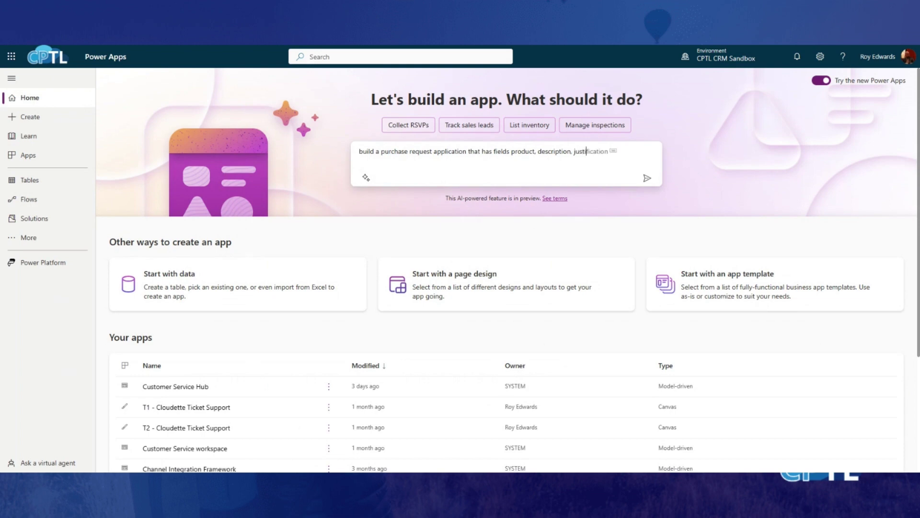
key("Tab")
type("status")
type(", ")
type("assigned to")
type(",")
type(" hyperlink")
type(" to product, ")
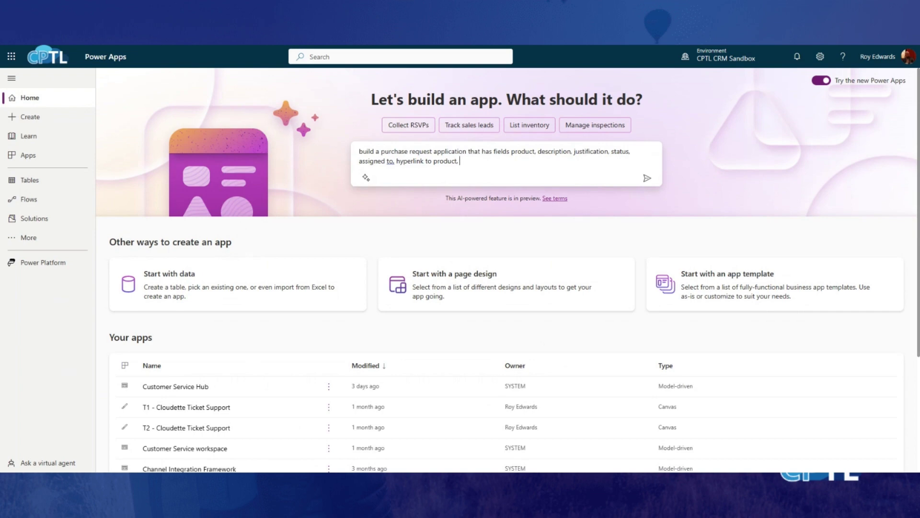
type("division,")
left_click(648, 178)
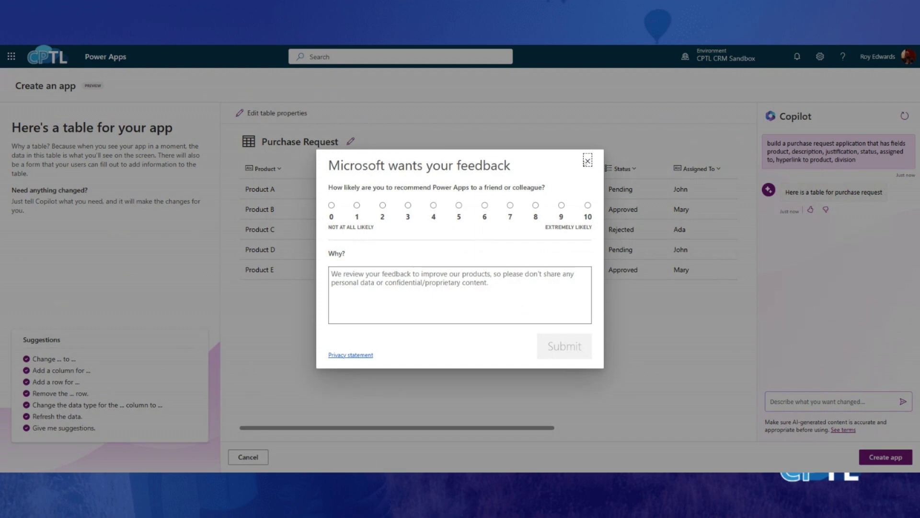
left_click(587, 160)
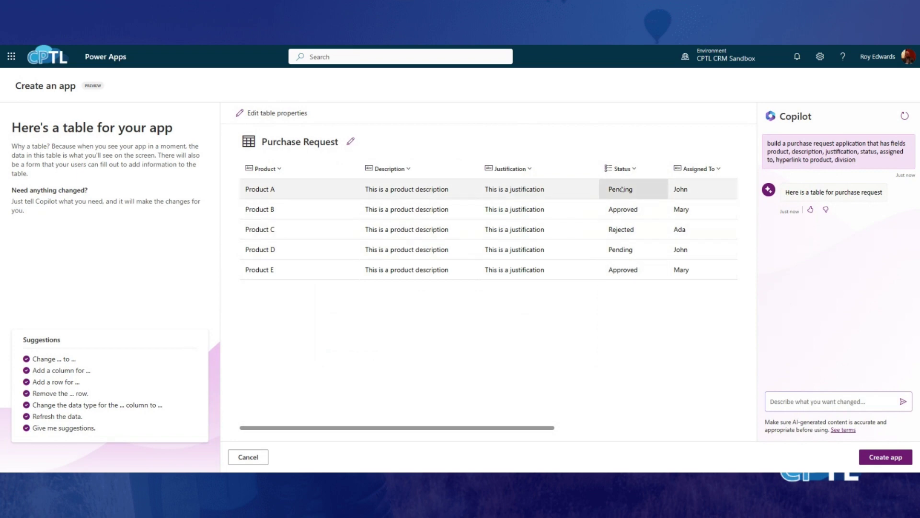
Step: Have Copilot change the Division field to a choice field with the choices IT, Sales, HR and Executive
left_click_drag(532, 430, 702, 430)
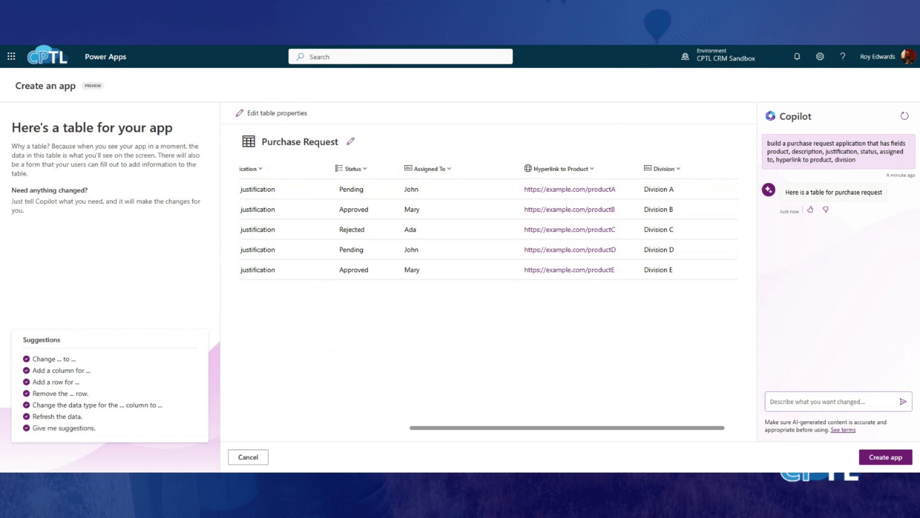
type("change the divison field to a")
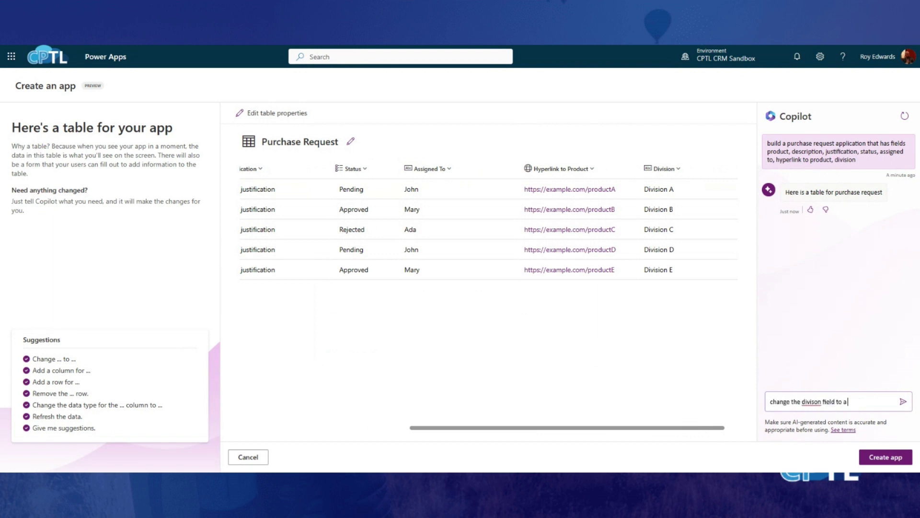
type(" choice field and make the choic")
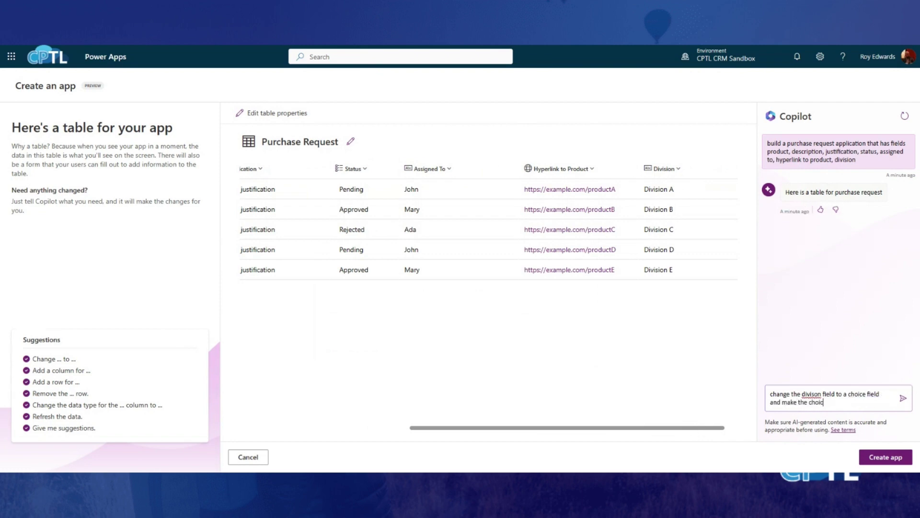
type("es IT, Sales, HR and Executive")
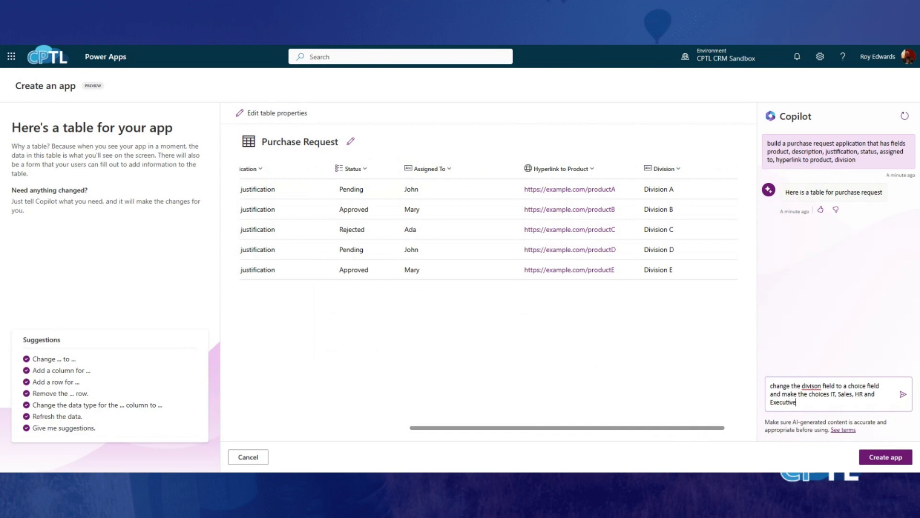
left_click(902, 397)
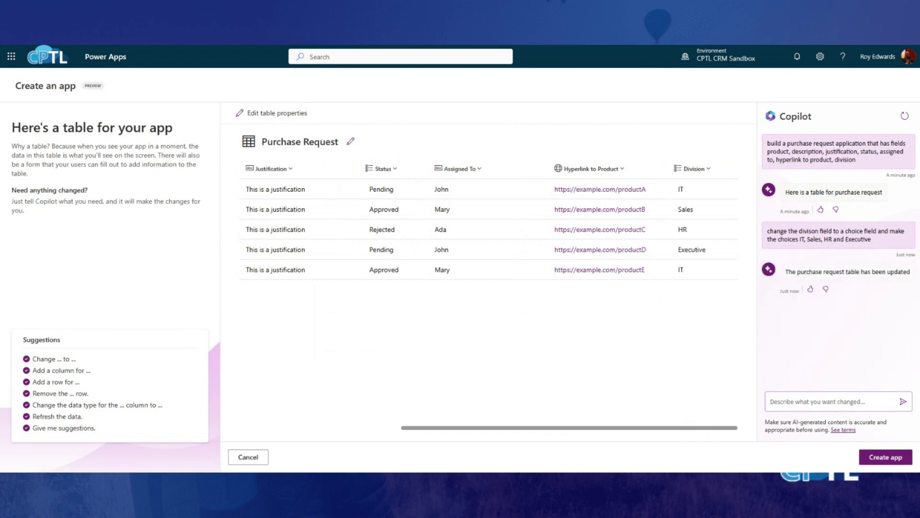
Step: Examine the Division column's properties, including its data type and choices, without changing them
left_click(703, 170)
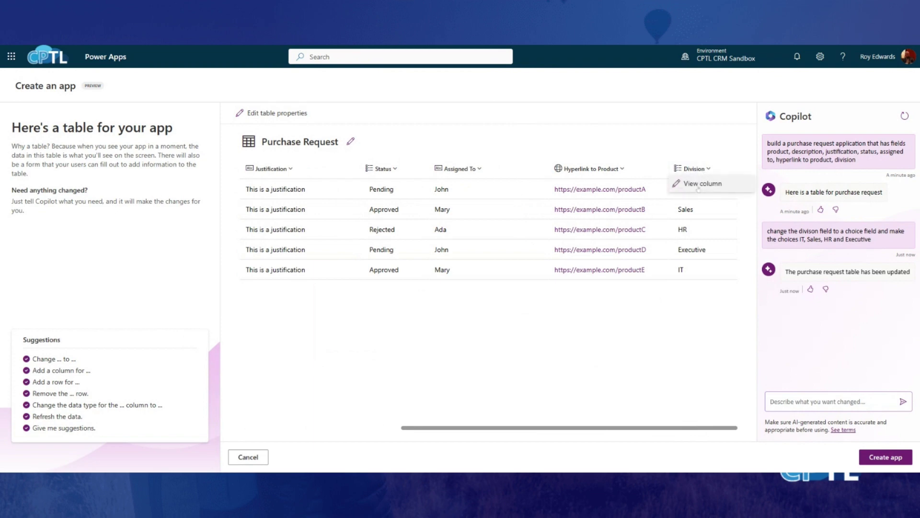
left_click(699, 188)
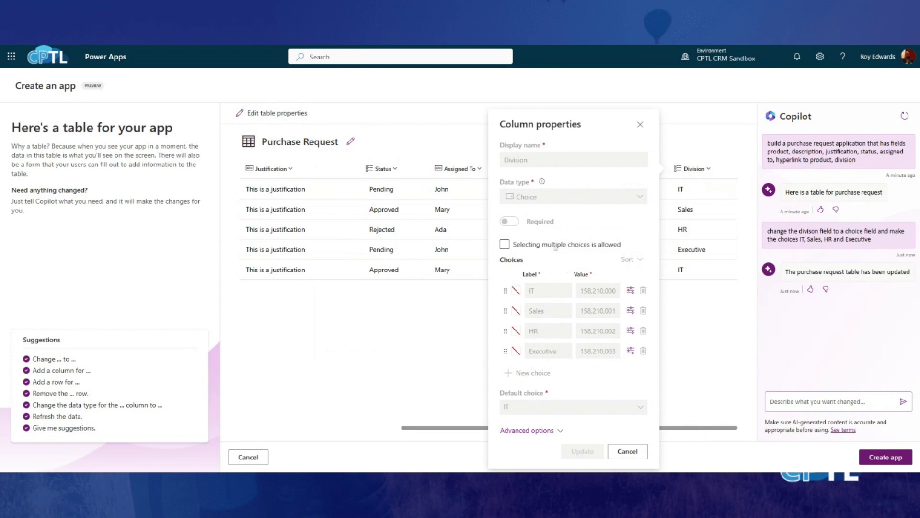
left_click(640, 124)
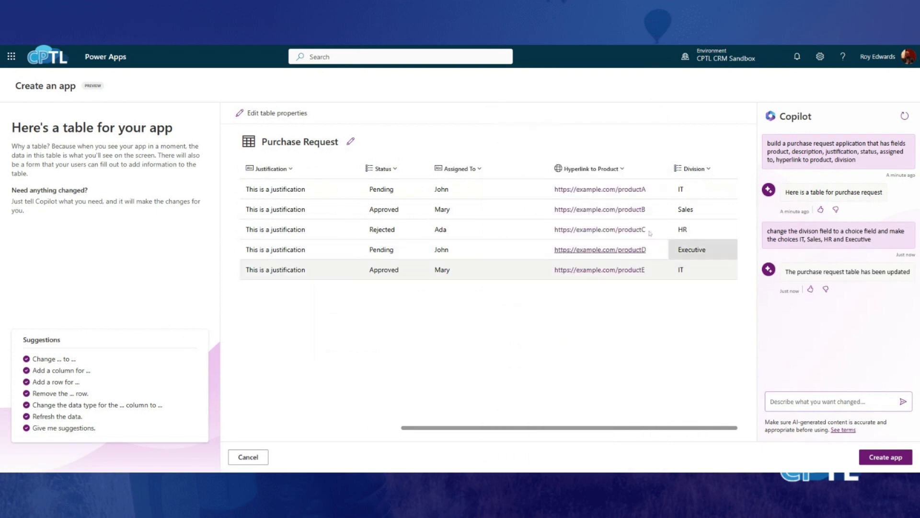
Step: Examine the Assigned To column's properties and read the explanation of its data type
left_click(463, 169)
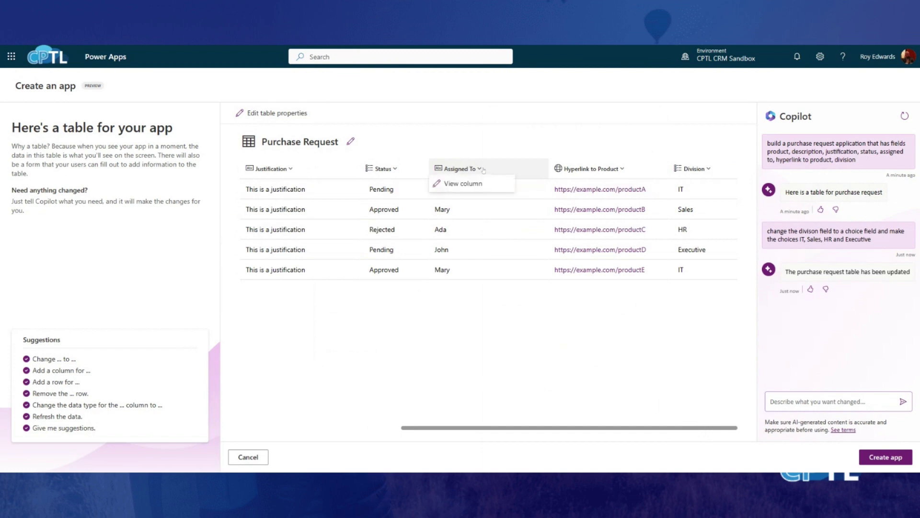
left_click(493, 186)
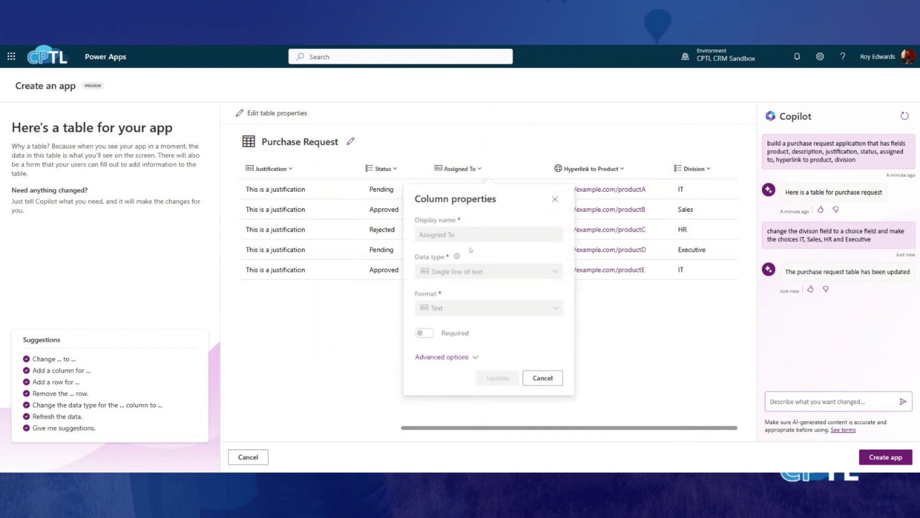
left_click(456, 258)
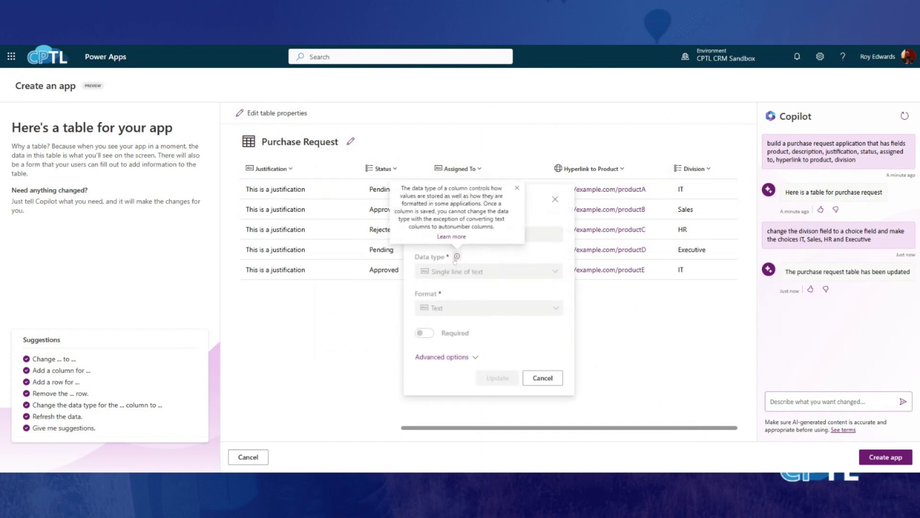
left_click(517, 188)
left_click(555, 199)
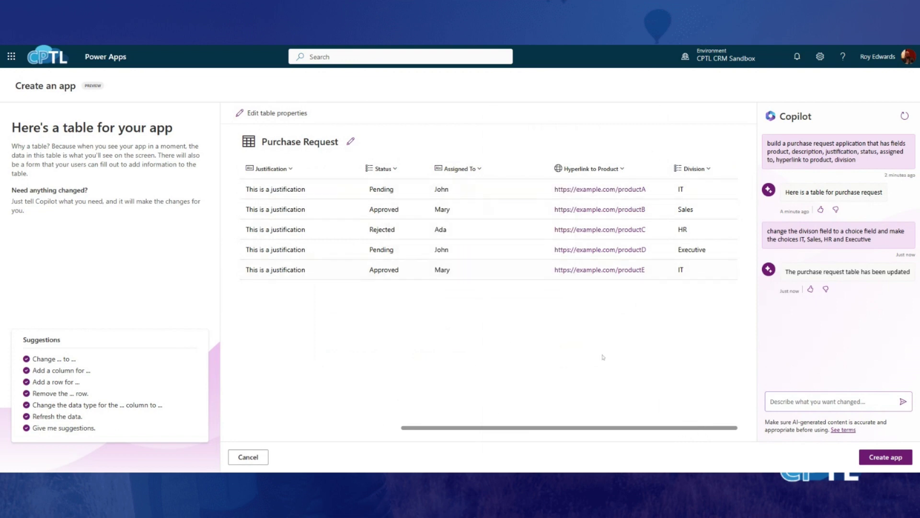
Step: Ask Copilot to change the Assigned To field to a person field that pulls from the organization's Azure AD
type("change the assined to field ")
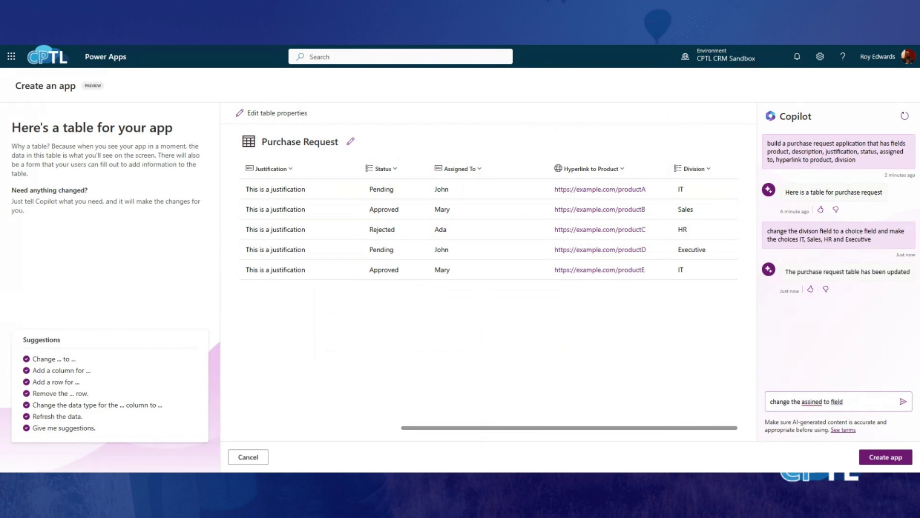
type("to a person field that pu")
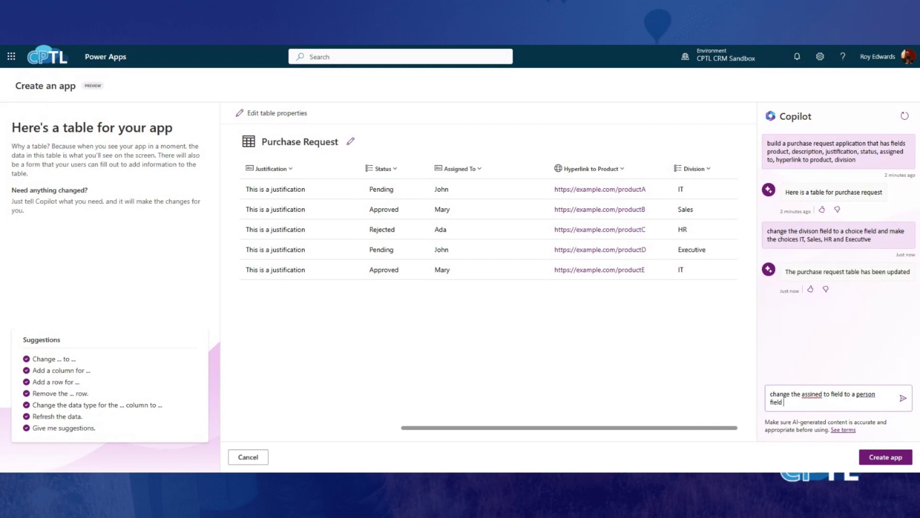
type("lls from our")
type("azure ad")
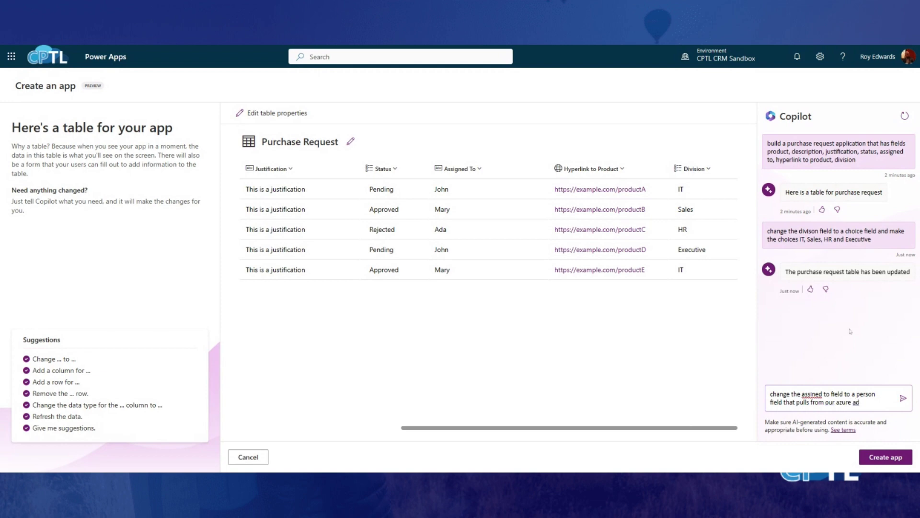
key("Return")
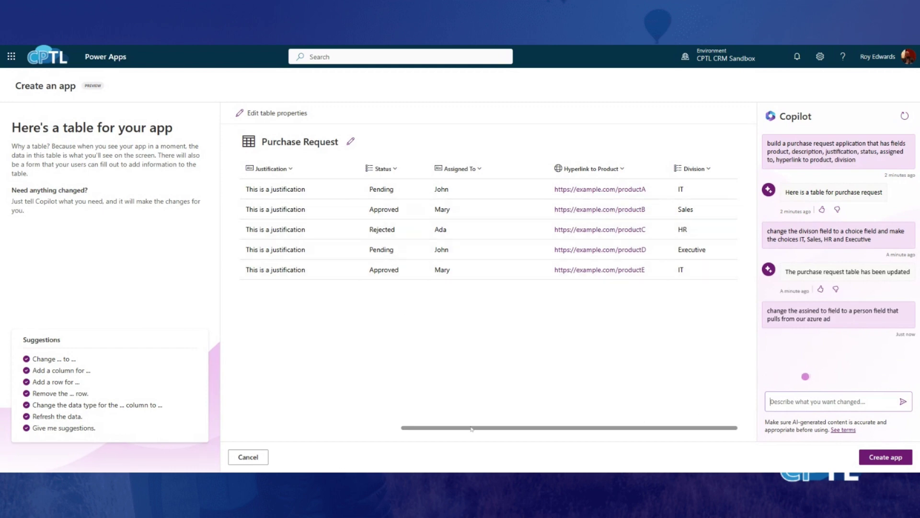
Step: Ask Copilot to add a check box field called "Is this mission critical" to the purchase request table
left_click_drag(471, 428, 309, 427)
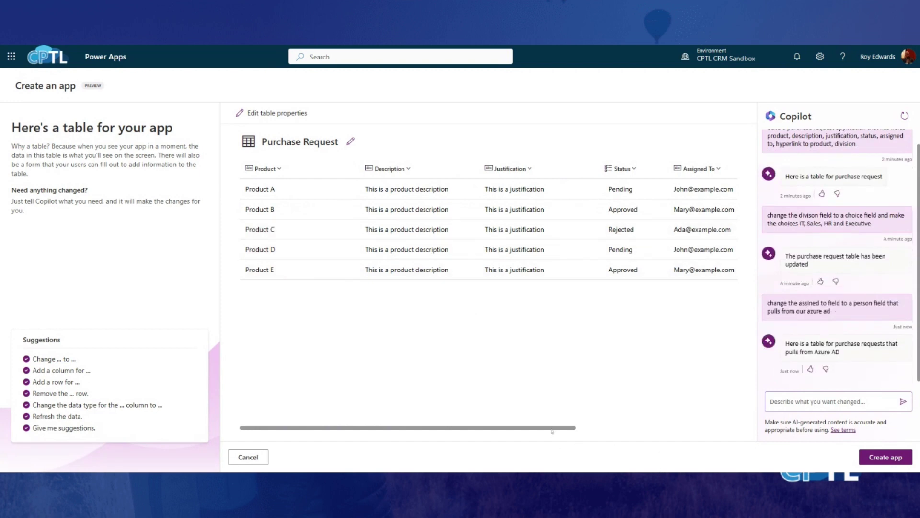
left_click_drag(552, 428, 714, 428)
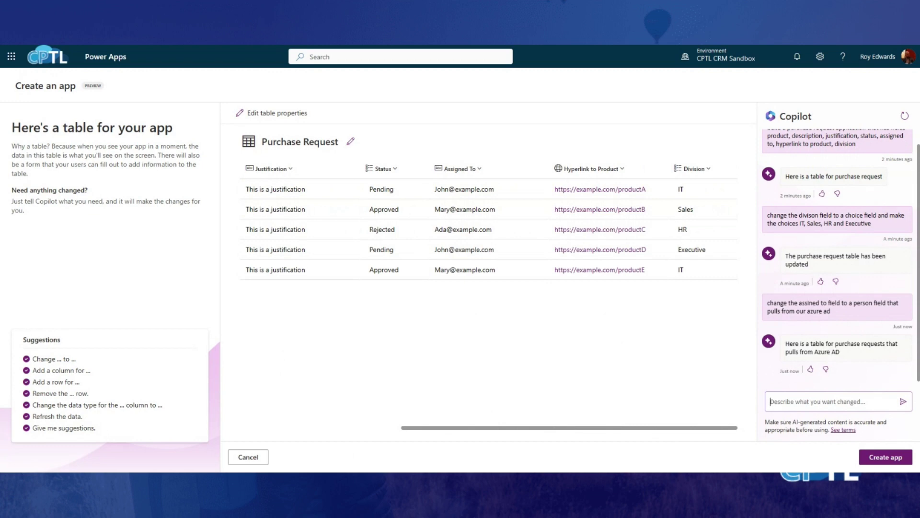
type("add a check box field")
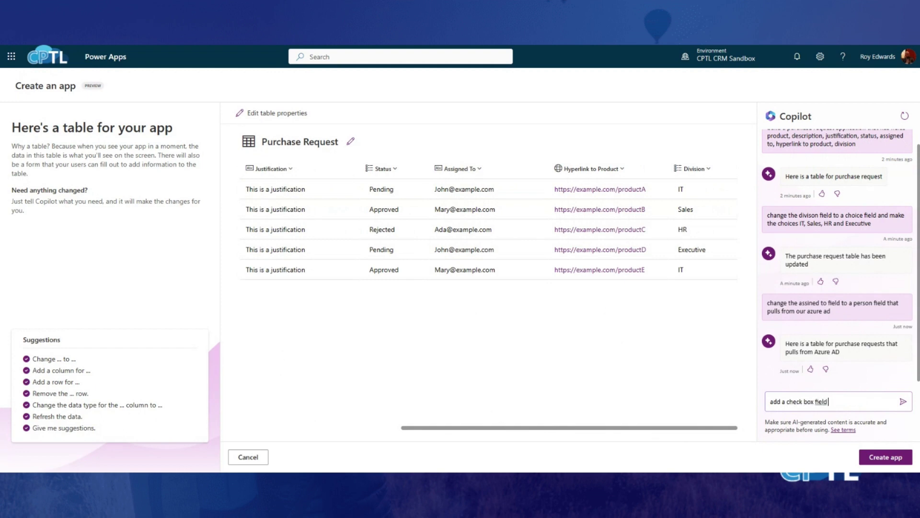
type(" for")
type(" a")
type("did")
key("BackSpace")
key("BackSpace")
key("BackSpace")
key("BackSpace")
key("BackSpace")
type("called is")
key("BackSpace")
type("s this mission cvrit")
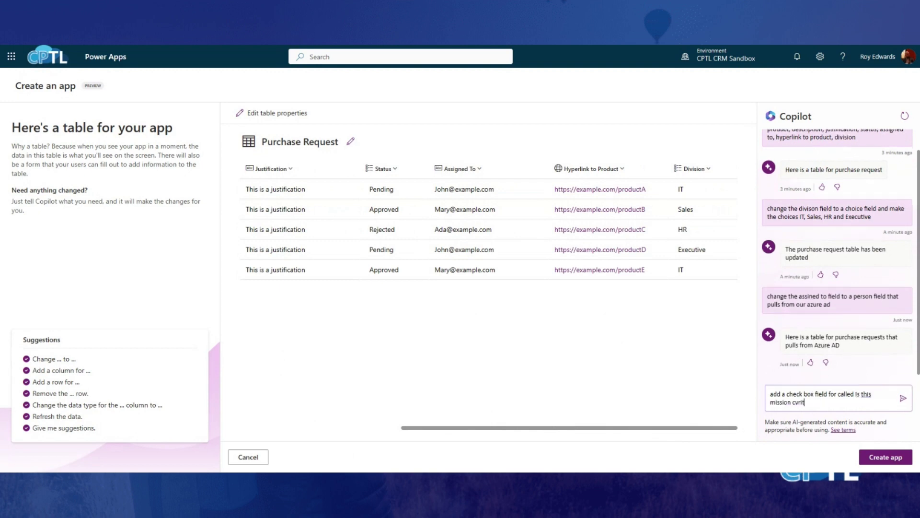
type("itical")
key("Return")
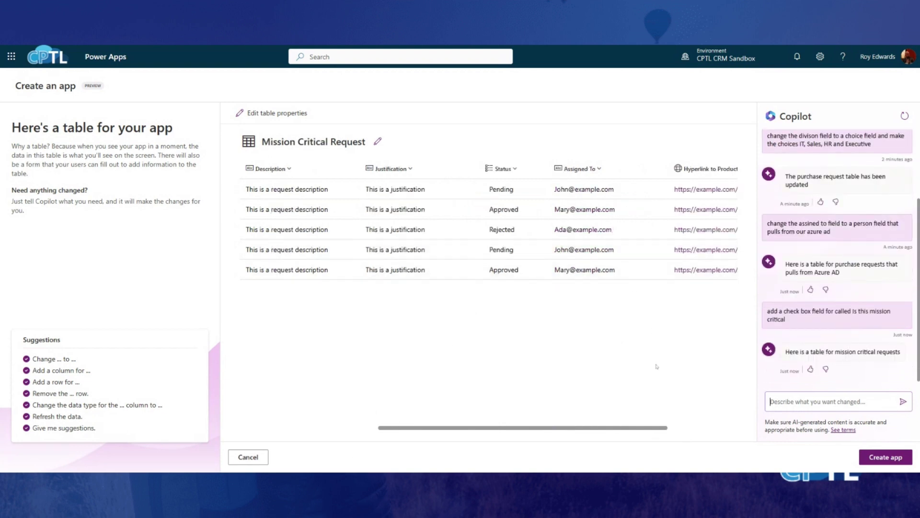
Step: Ask Copilot for suggestions twice and try to add the suggested Default column to the table
scroll(684, 432, "right", 3)
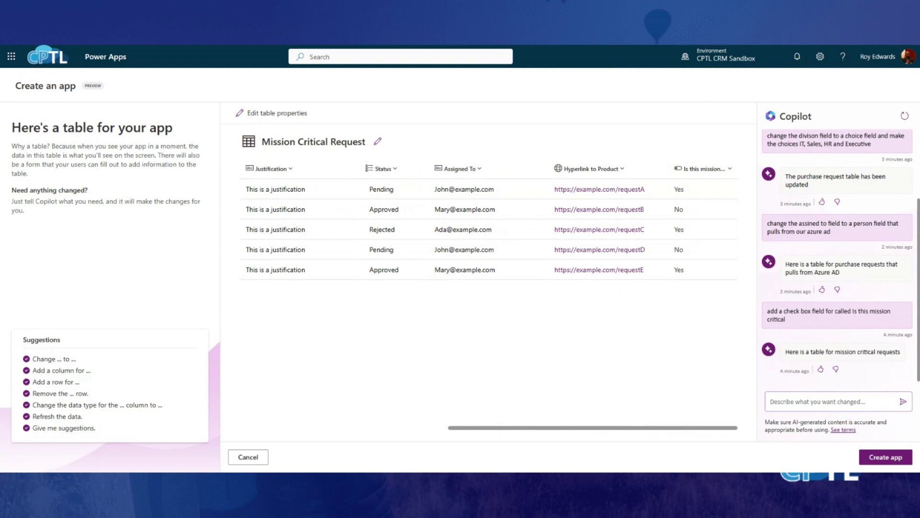
type("give me suggestions")
key("Return")
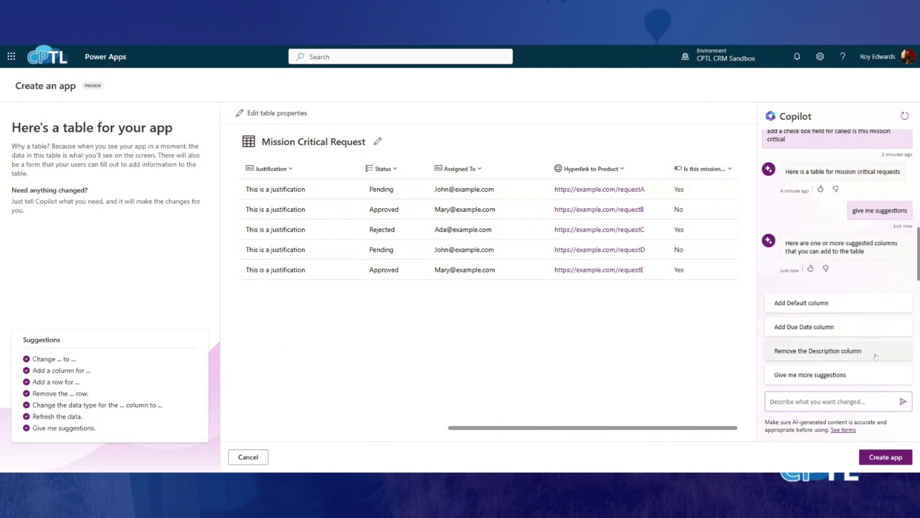
left_click(822, 378)
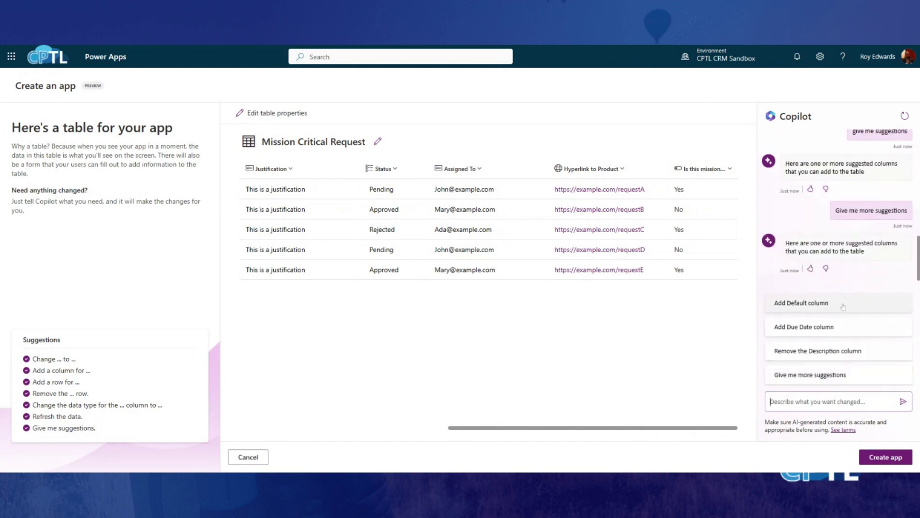
left_click(844, 307)
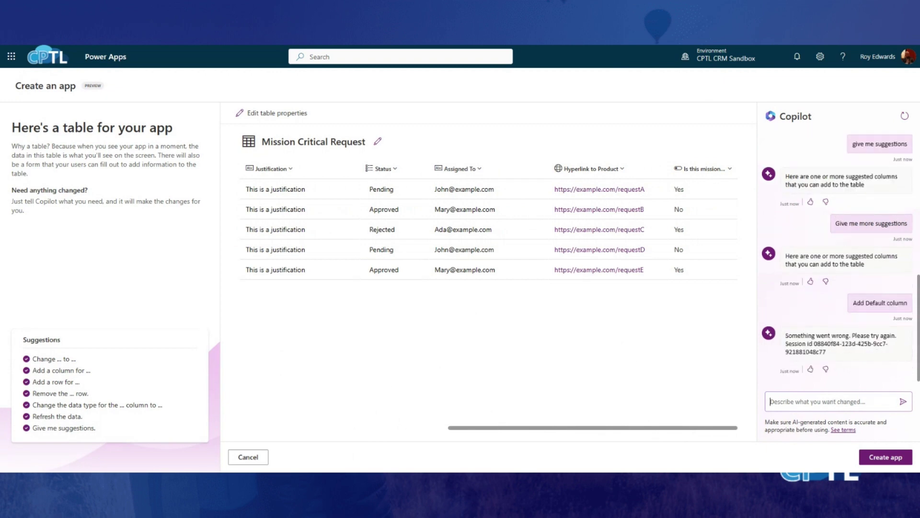
Step: Ask Copilot for suggestions again and add the suggested Due Date column to the Mission Critical Request table
type("give me suggestions")
key("Return")
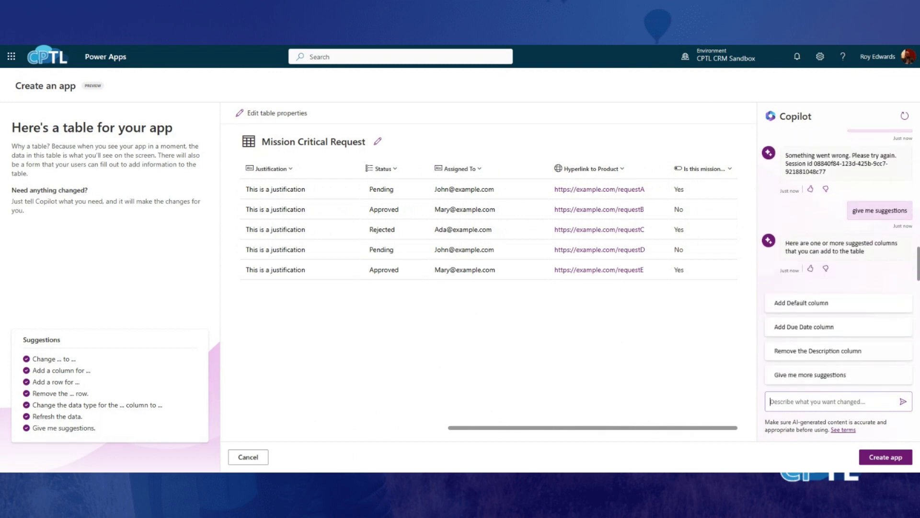
left_click(825, 329)
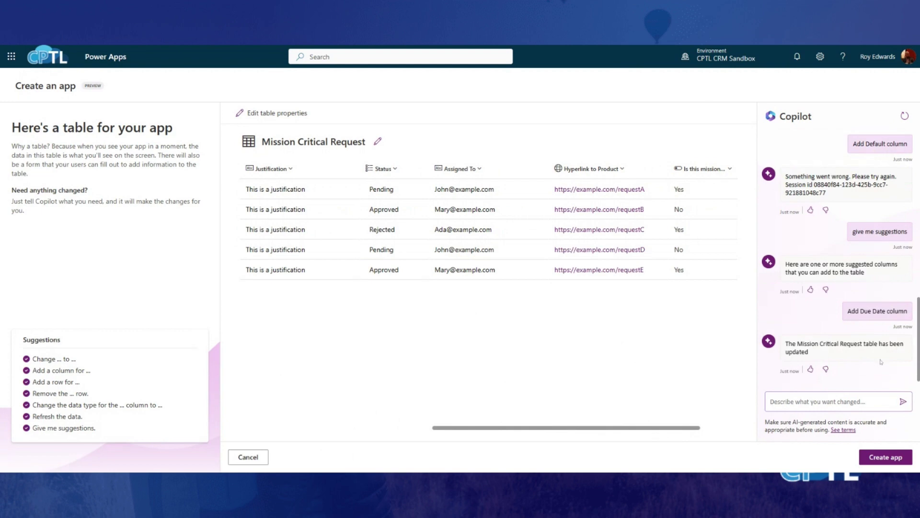
Step: Review the columns of the Mission Critical Request table and create the app from it, skipping the Studio welcome message
left_click_drag(678, 428, 716, 429)
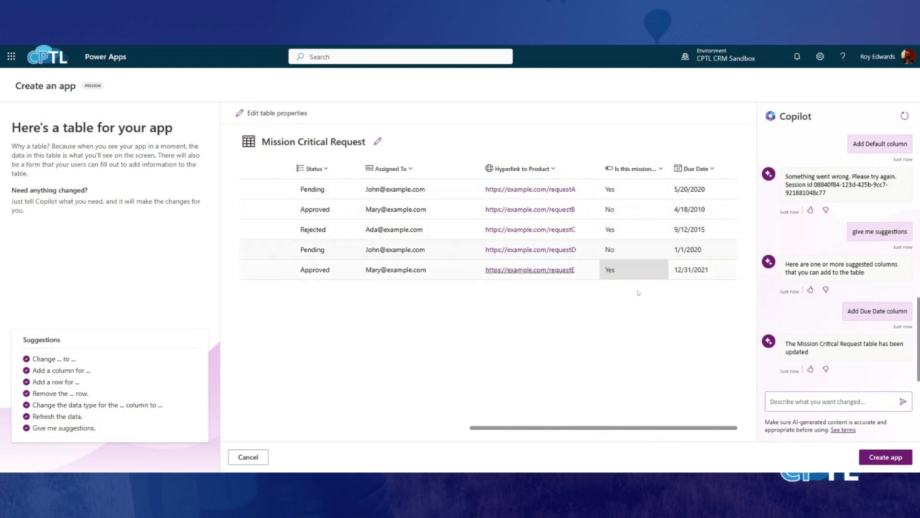
left_click_drag(664, 428, 403, 422)
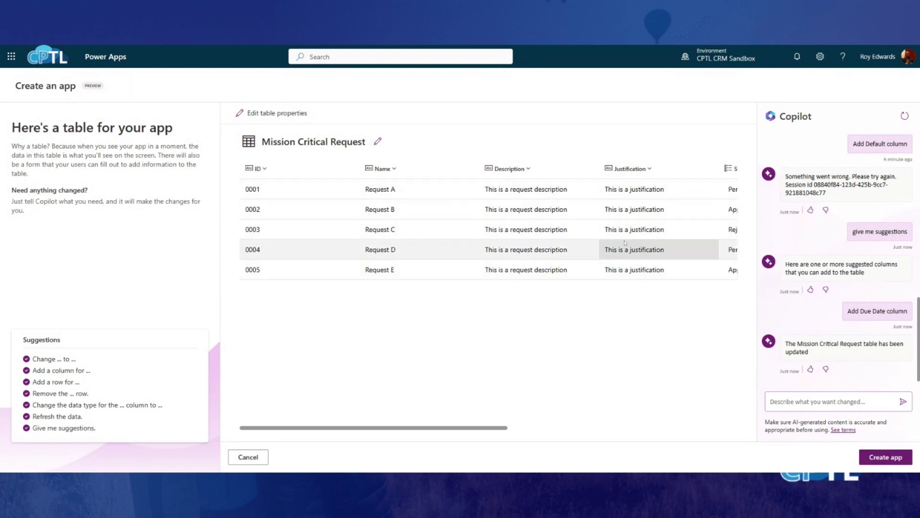
left_click(895, 460)
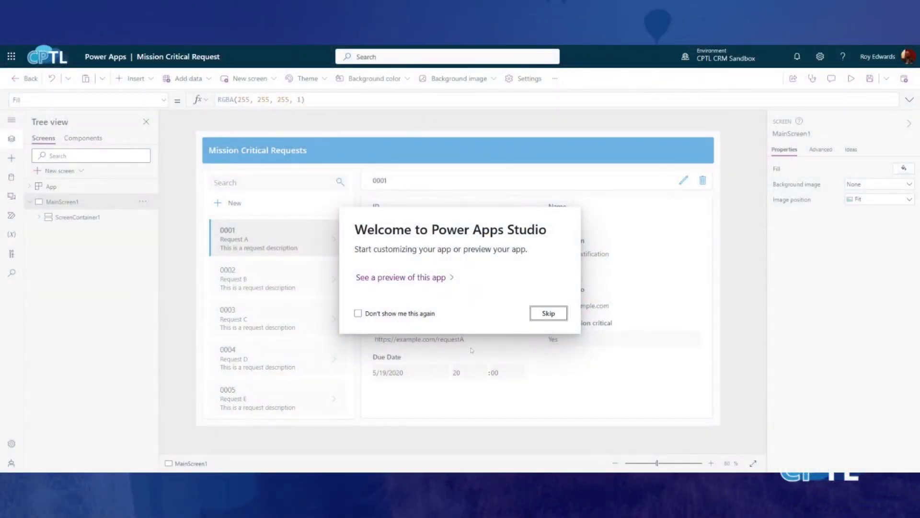
left_click(548, 315)
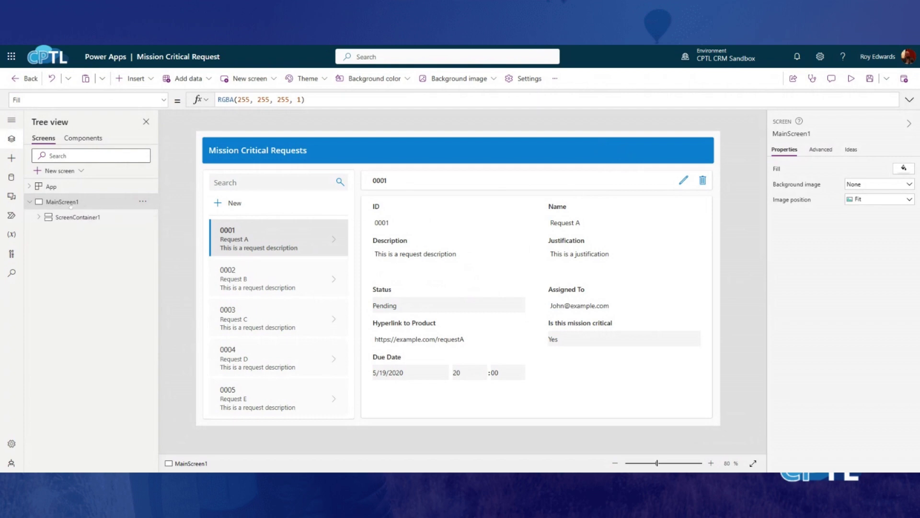
Step: Add a new blank screen to the app and rename it Home
left_click(77, 171)
left_click(82, 224)
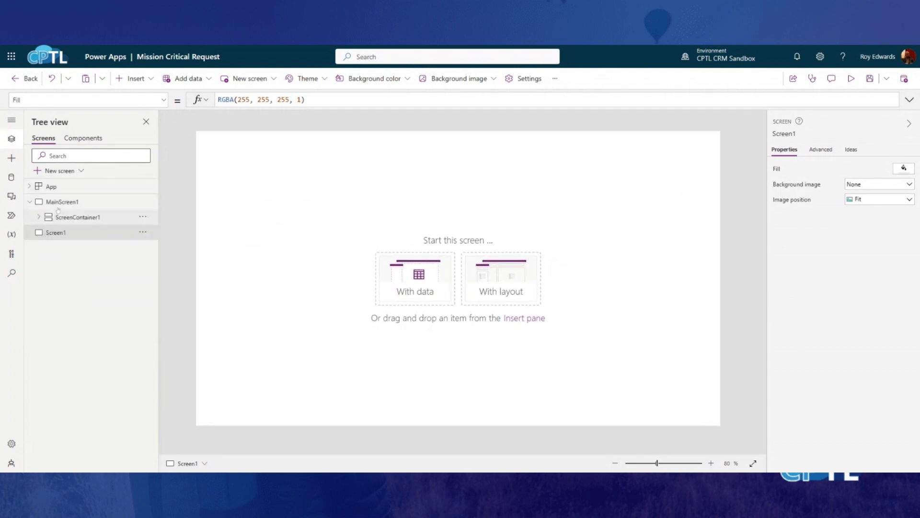
double_click(64, 232)
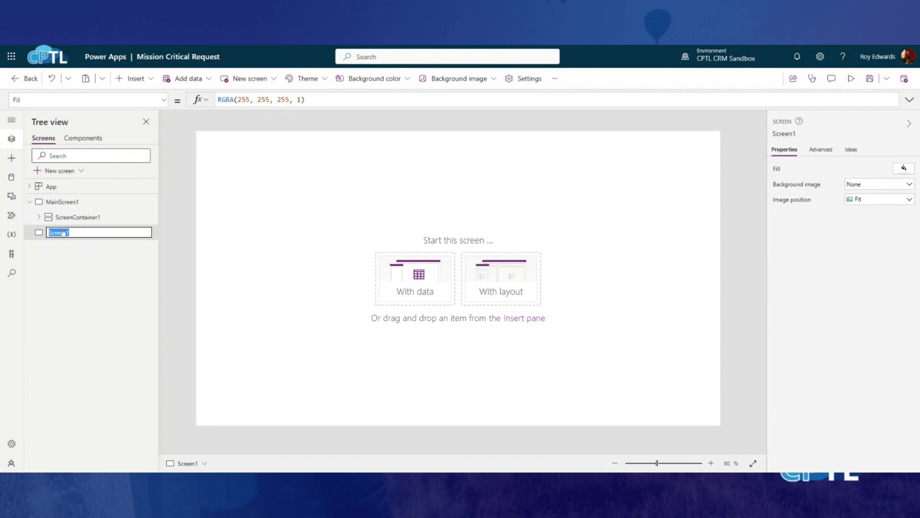
type("Home")
key("Return")
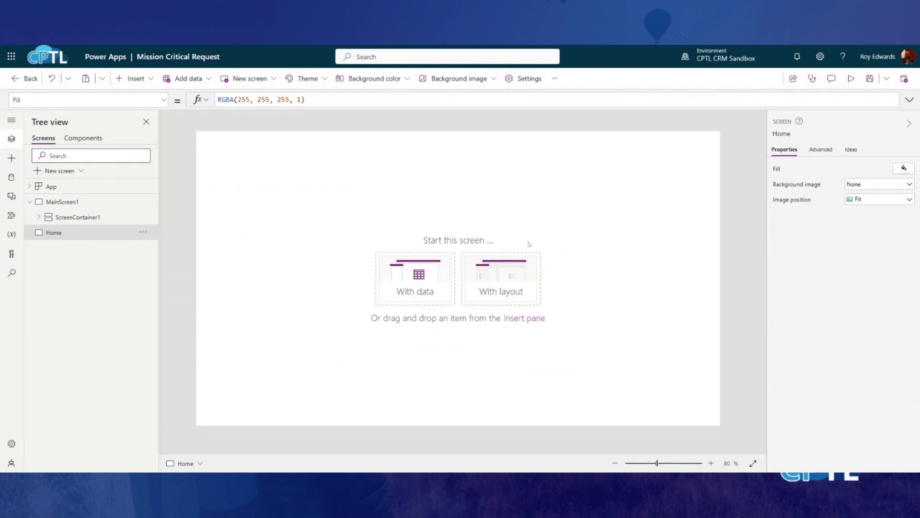
left_click(501, 303)
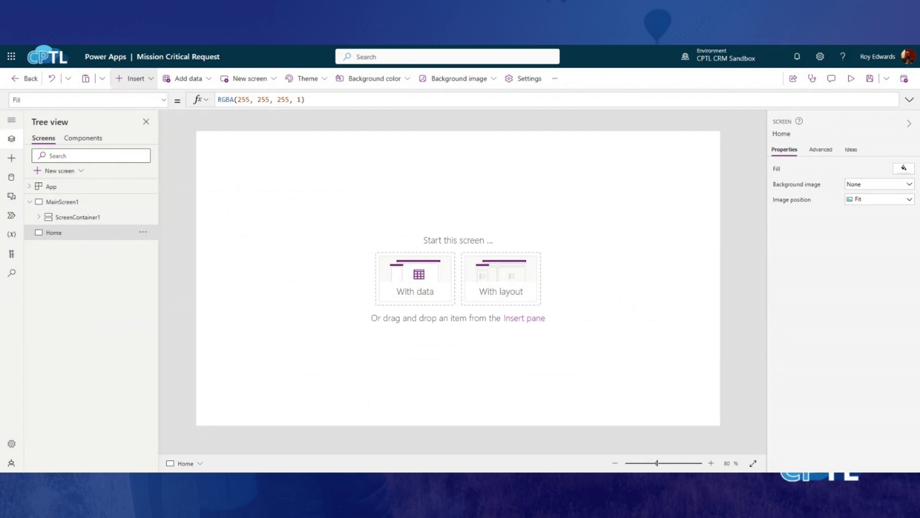
Step: Insert an image covering the whole Home screen at 1366 by 768 and load the pentagon picture file into it
left_click(136, 78)
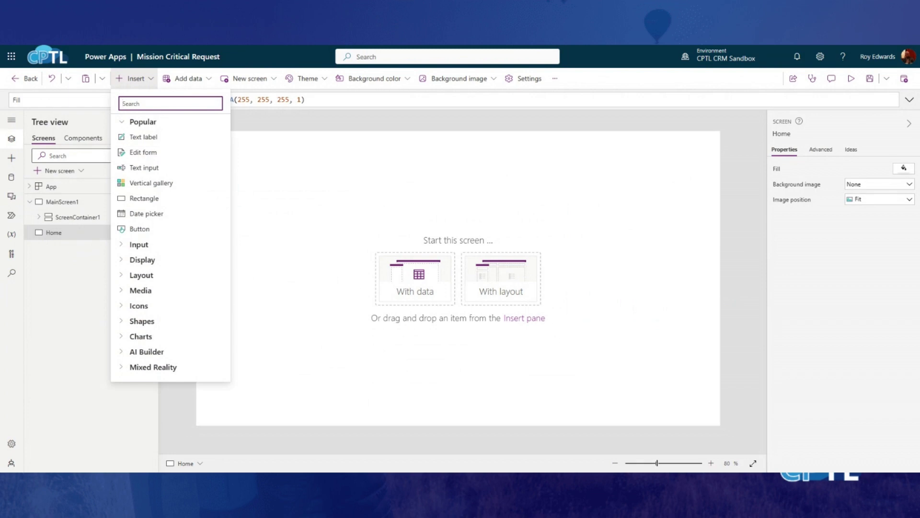
type("ima")
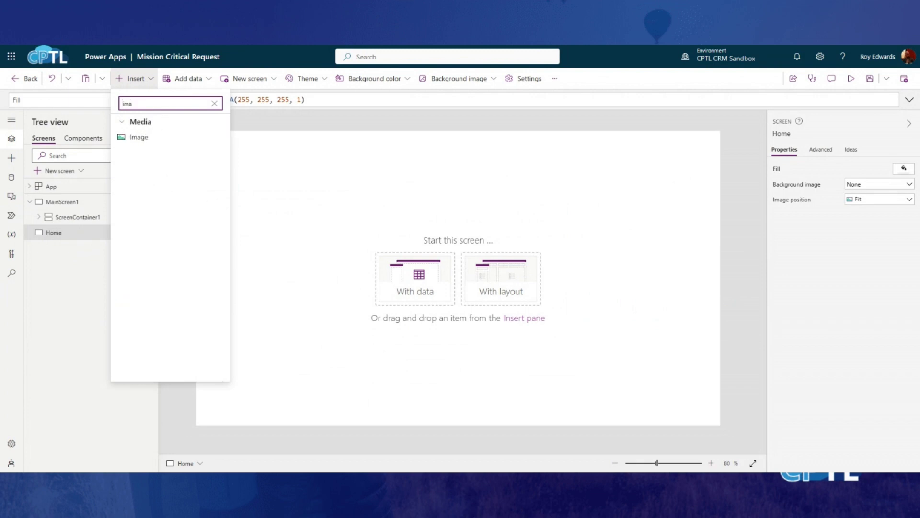
left_click(152, 138)
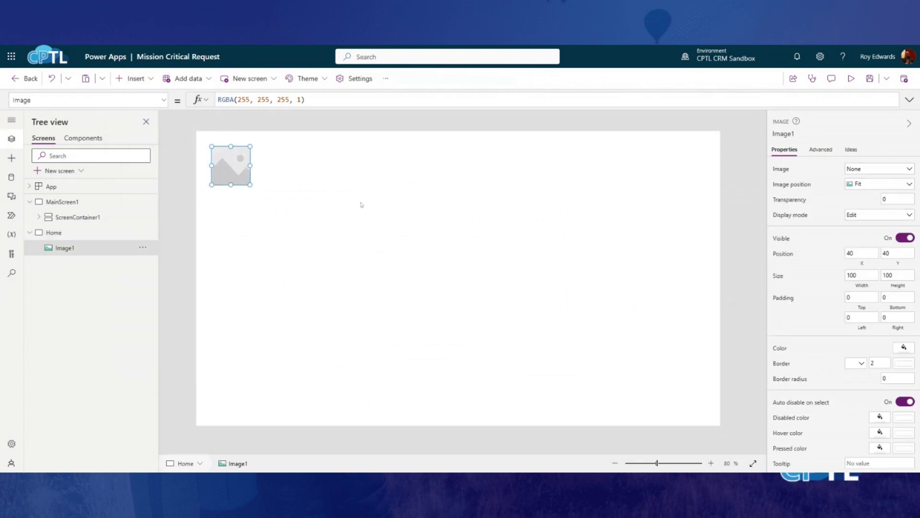
left_click_drag(223, 169, 740, 445)
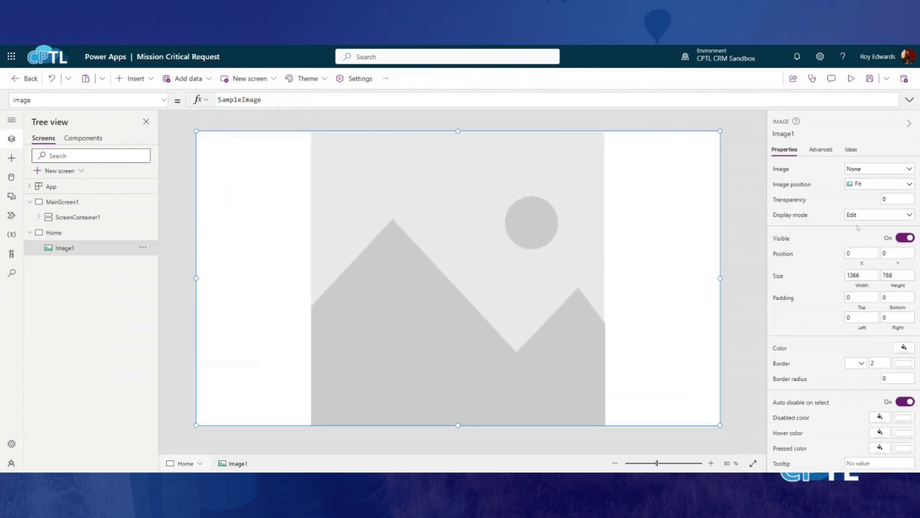
left_click(867, 172)
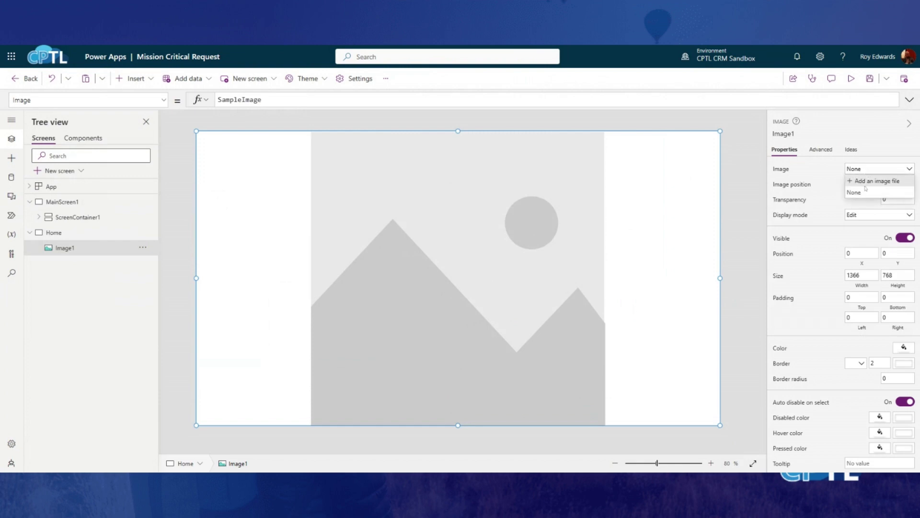
left_click(866, 185)
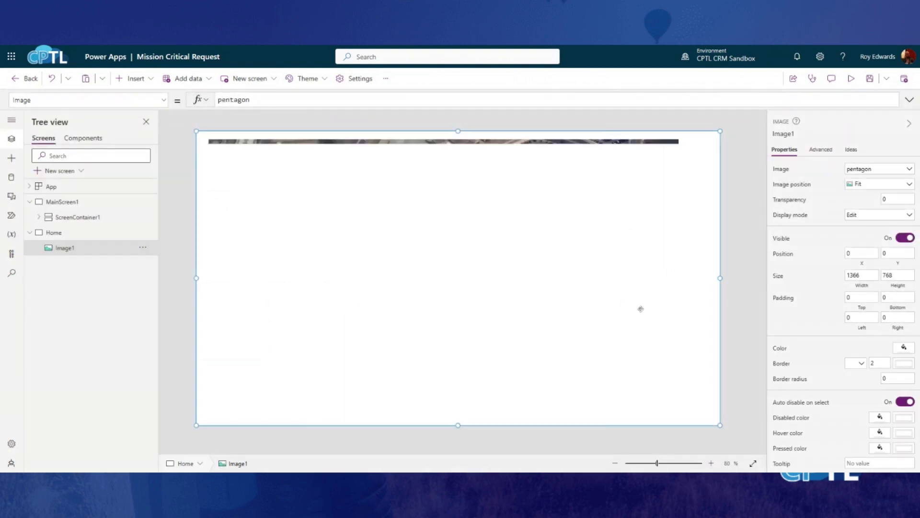
Step: Set the pentagon image's position to Fill and narrow the image to about two thirds of the Home screen's width
left_click(867, 190)
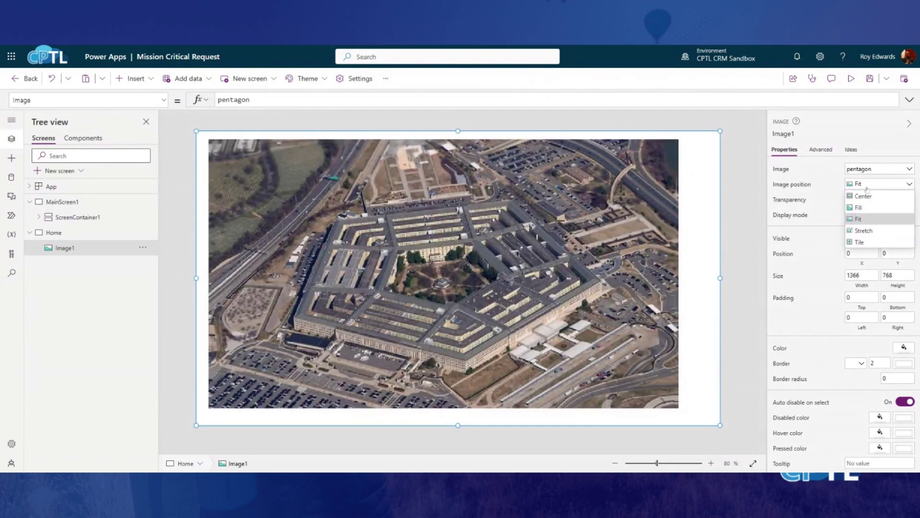
left_click(877, 232)
left_click(857, 187)
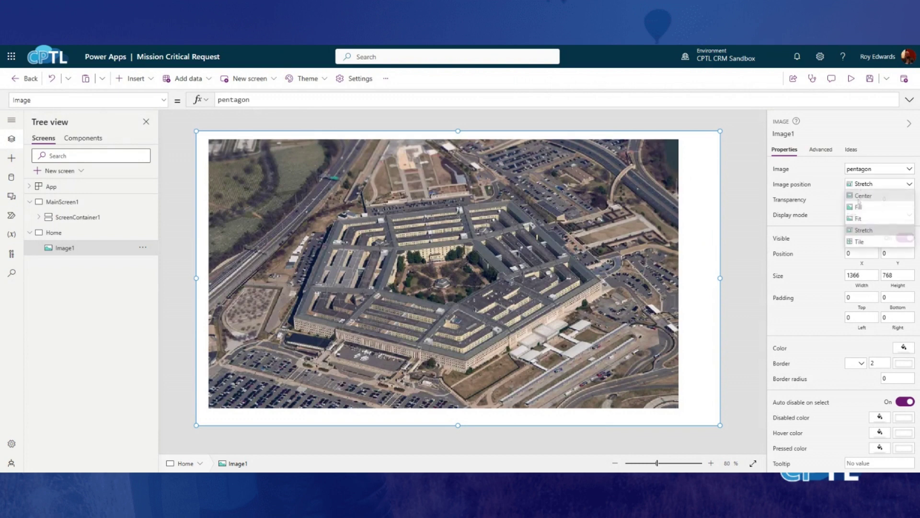
left_click(859, 206)
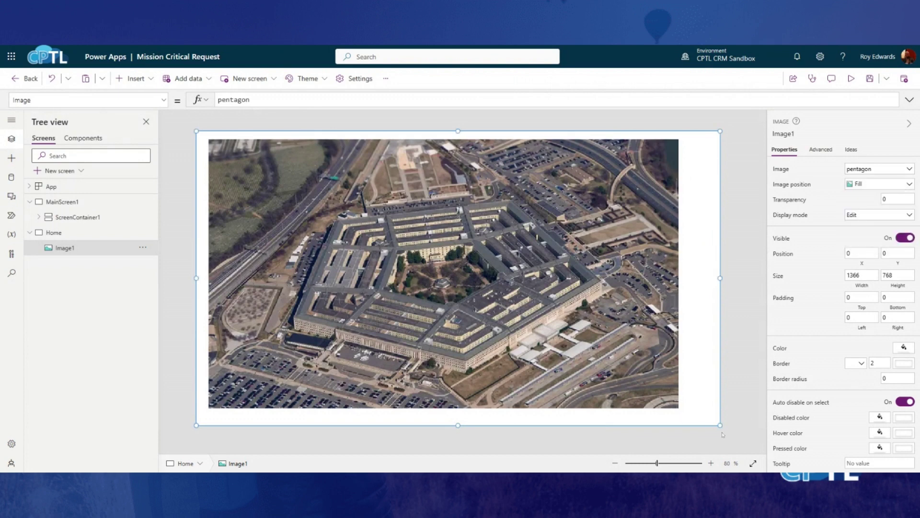
left_click_drag(721, 426, 550, 457)
left_click(550, 457)
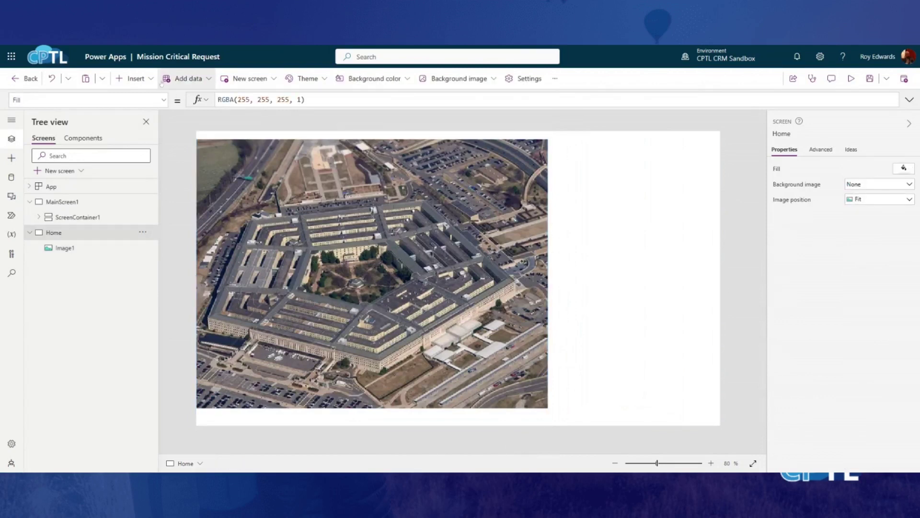
Step: Insert a button about 354 by 126 in the blank area beside the pentagon image, at about X 984, Y 412
left_click(133, 78)
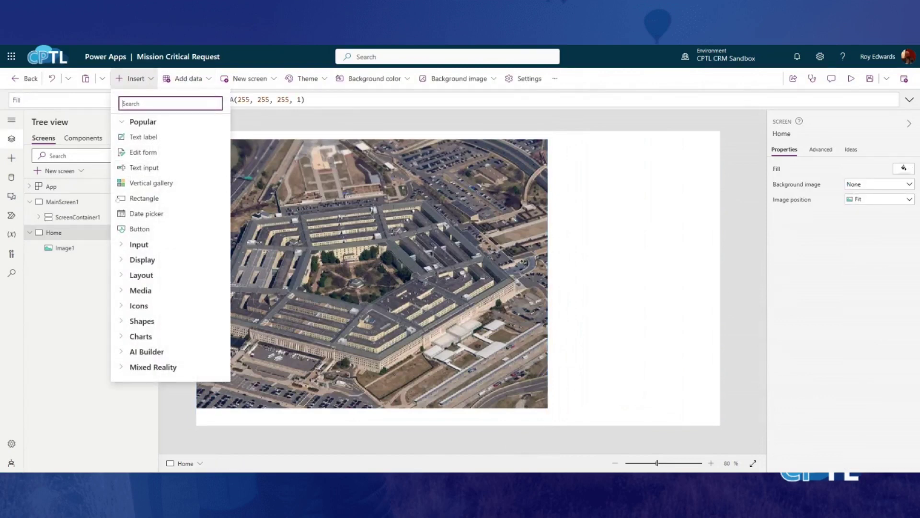
left_click(146, 230)
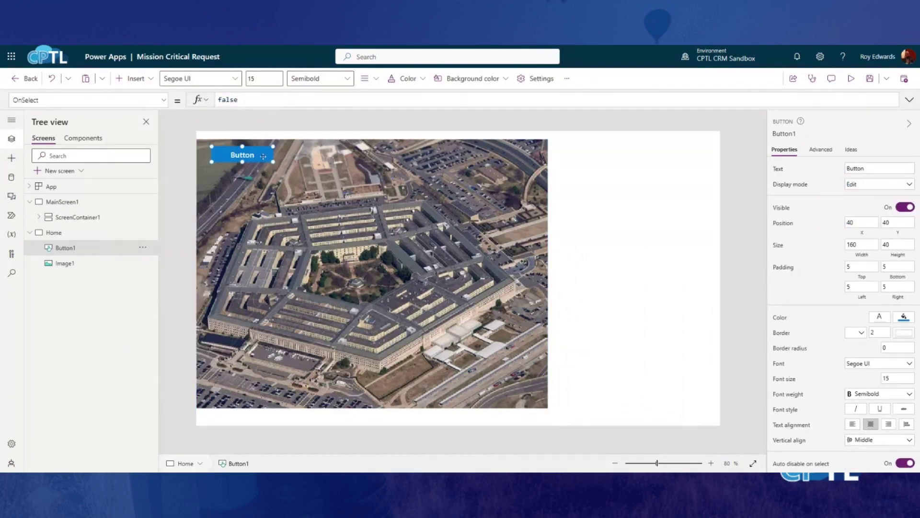
left_click_drag(242, 153, 720, 342)
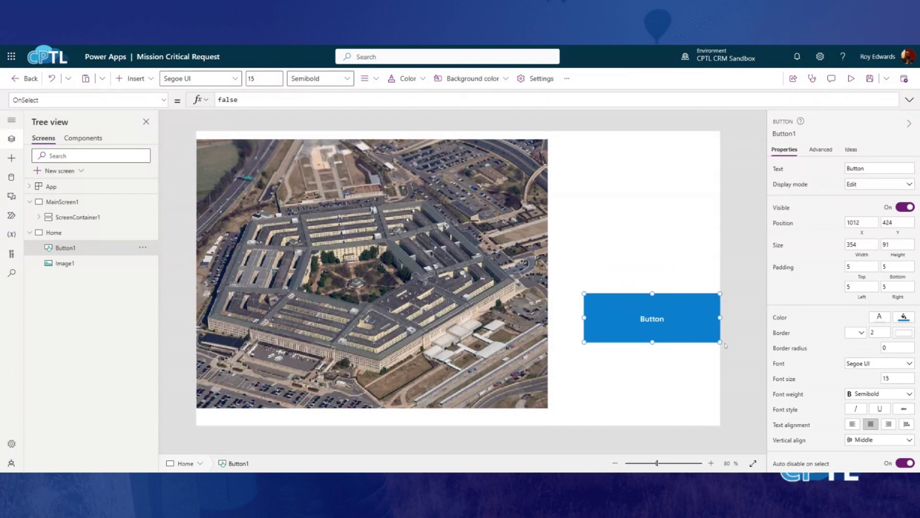
mouse_move(650, 314)
left_mouse_down()
mouse_move(621, 310)
mouse_move(640, 309)
left_mouse_up()
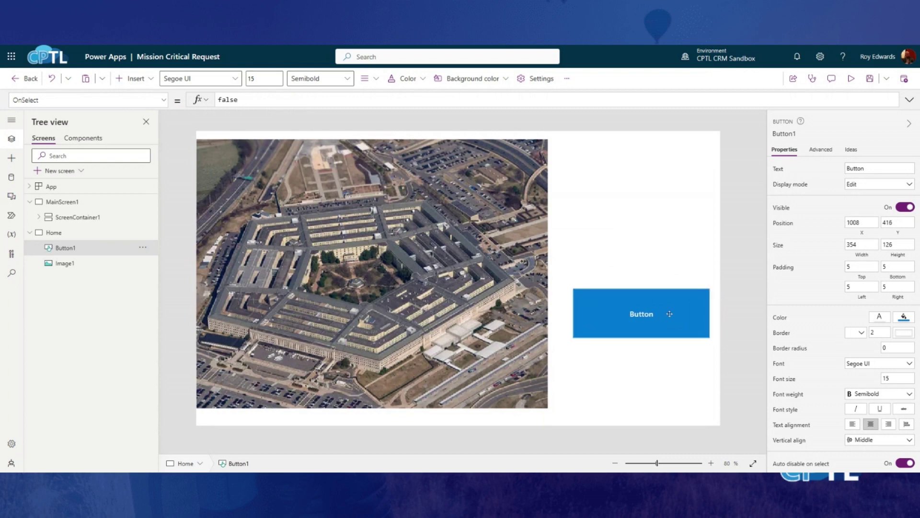
Step: Set the button's OnSelect formula to Navigate(MainScreen1,ScreenTransition.Cover)
double_click(238, 99)
type("navigate")
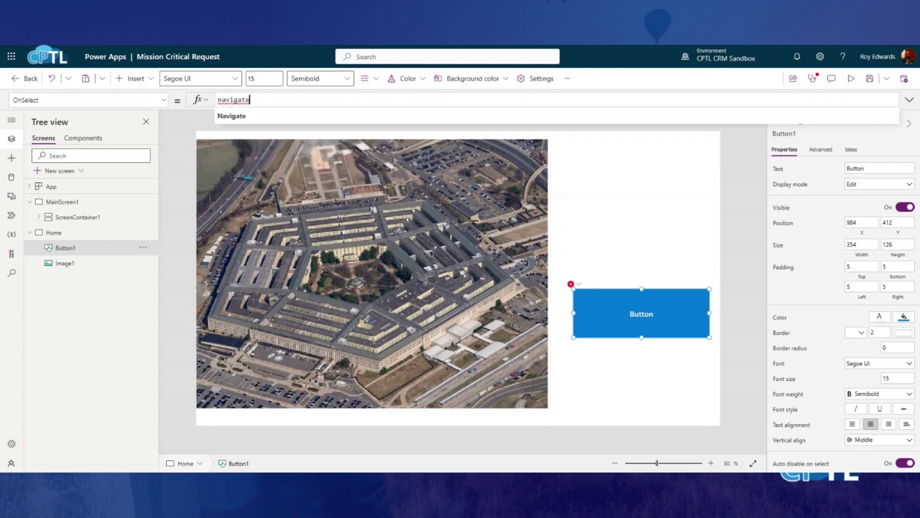
key("Tab")
key("Down")
key("Down")
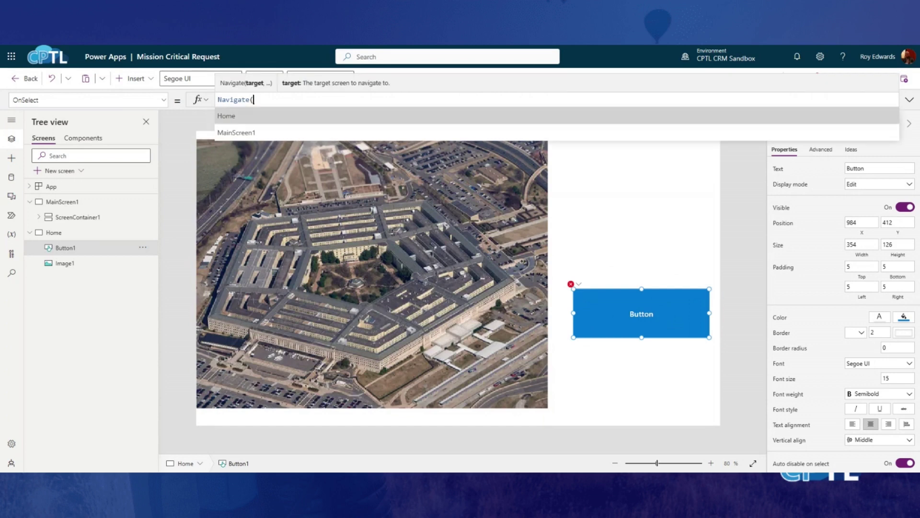
key("Tab")
type(",")
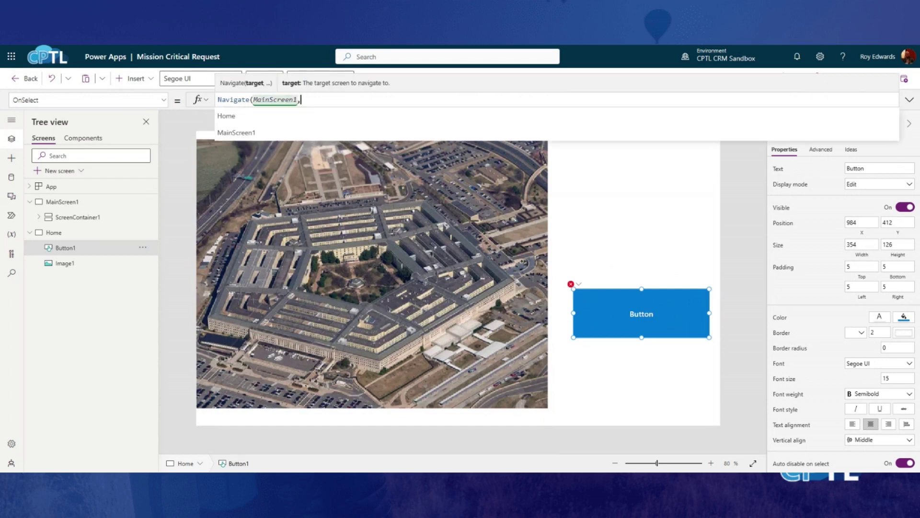
key("Tab")
type(")")
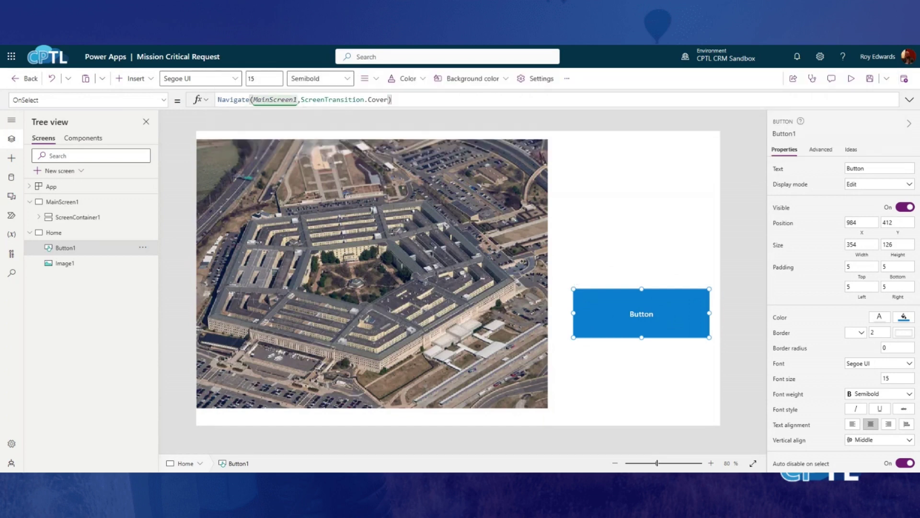
Step: Preview the app, look through the tablet, phone, window and canvas size options, and try the Home screen's button at window size
left_click(852, 78)
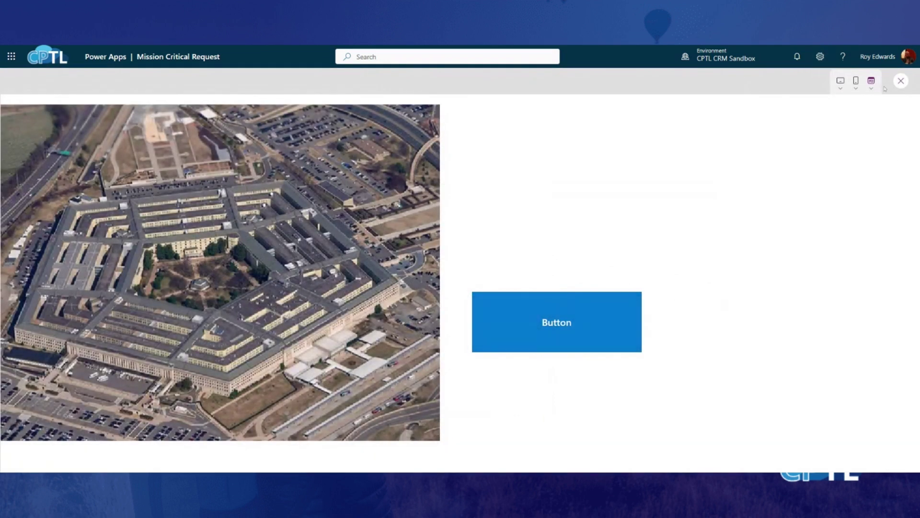
left_click(845, 90)
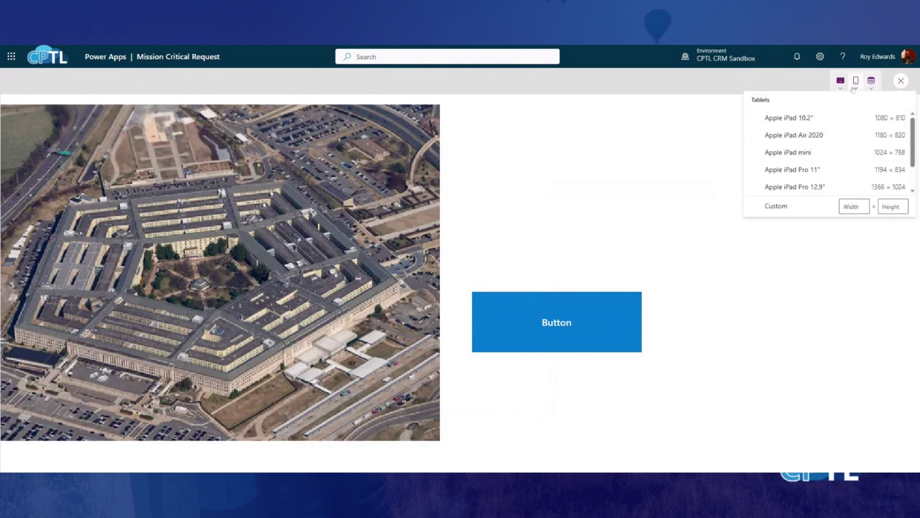
left_click(857, 87)
left_click(874, 91)
left_click(873, 91)
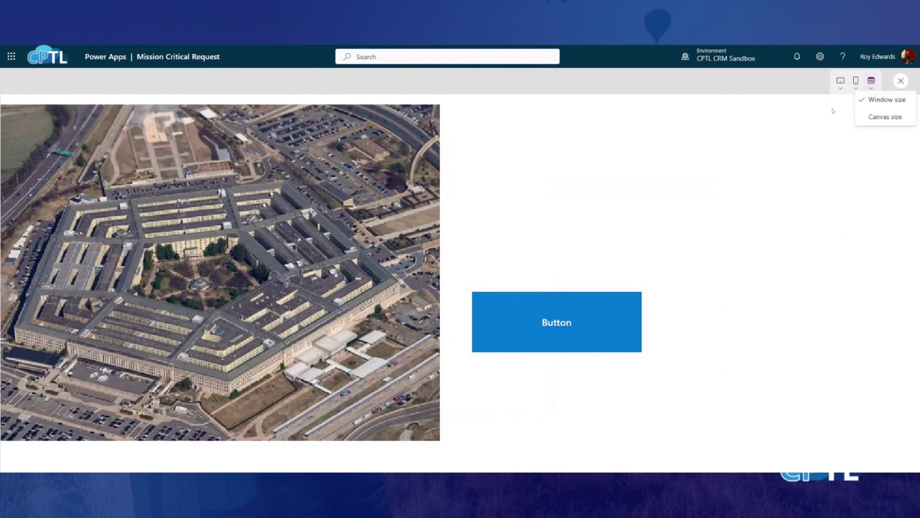
left_click(847, 121)
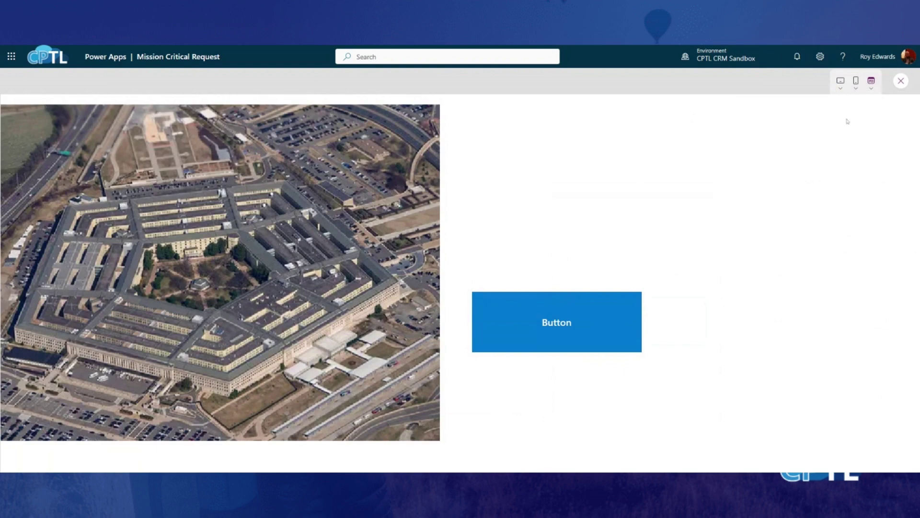
left_click(872, 88)
left_click(878, 117)
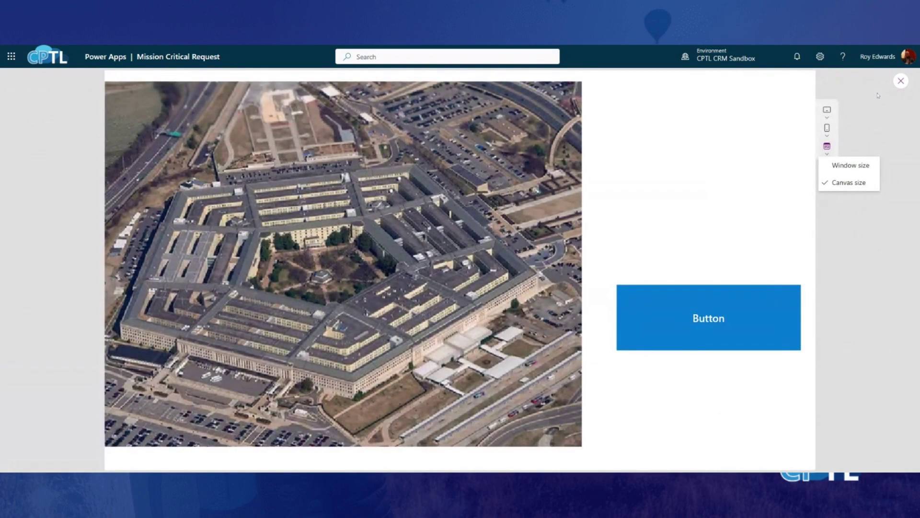
left_click(850, 165)
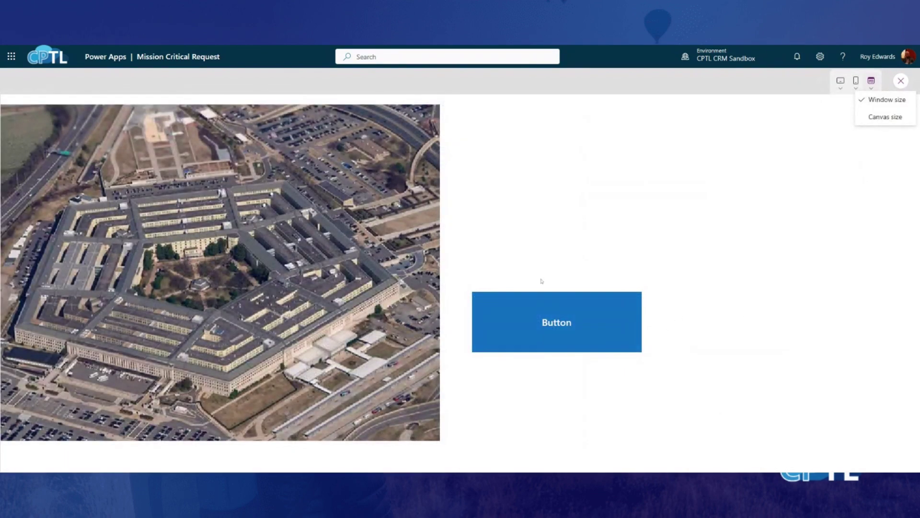
left_click(599, 310)
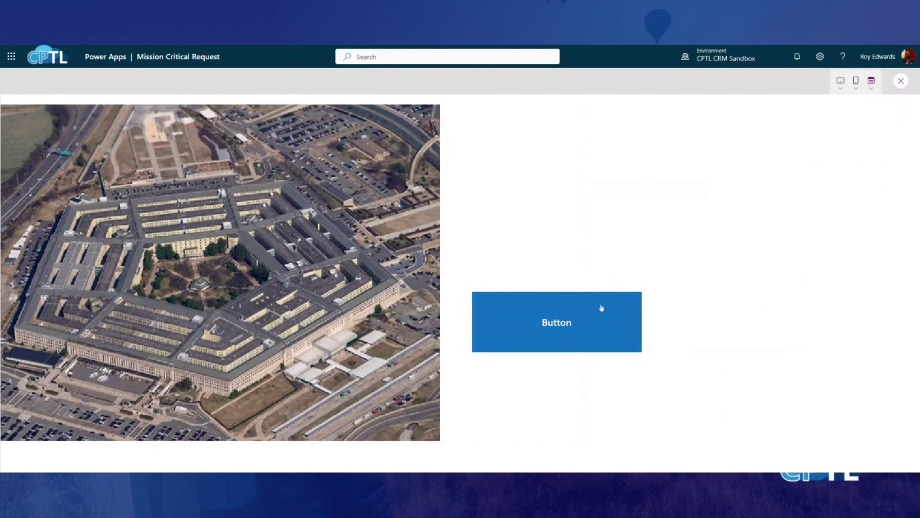
Step: Test the Home screen's button in the preview, switch the preview to canvas size on the main screen, and close the preview
left_click(579, 329)
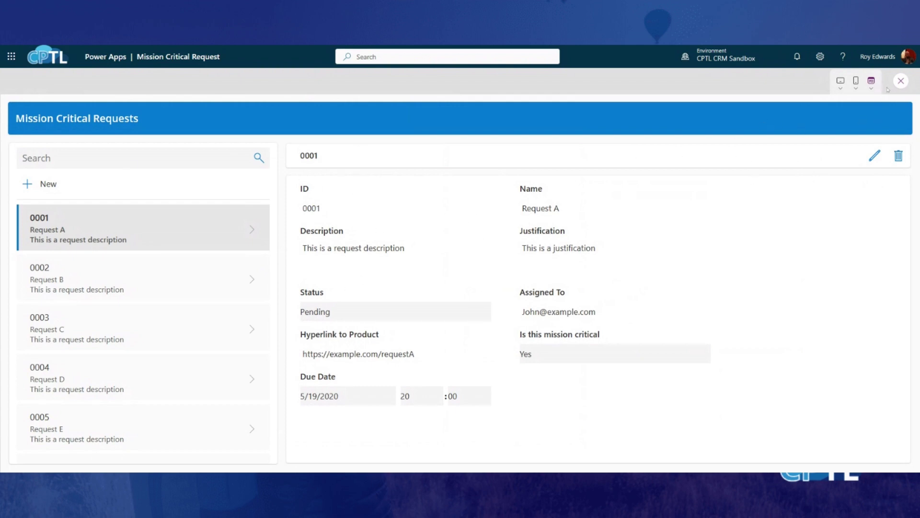
left_click(871, 85)
left_click(879, 117)
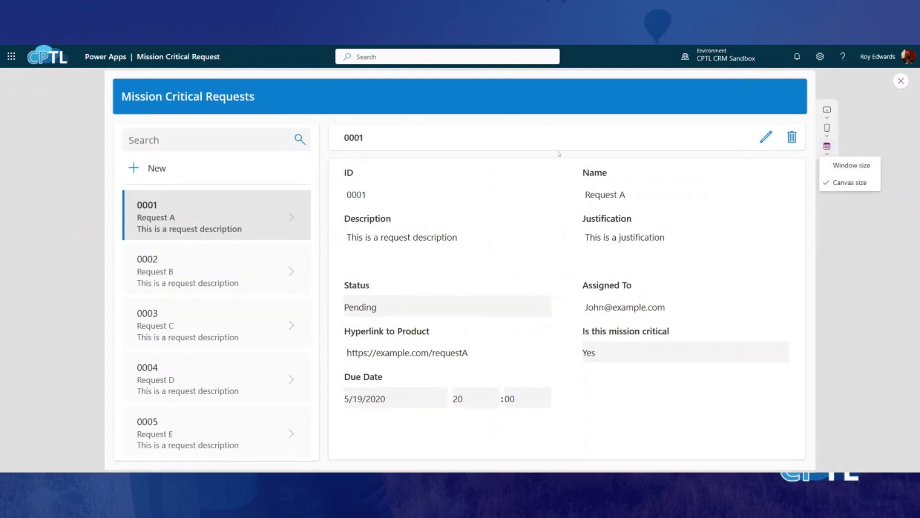
left_click(902, 82)
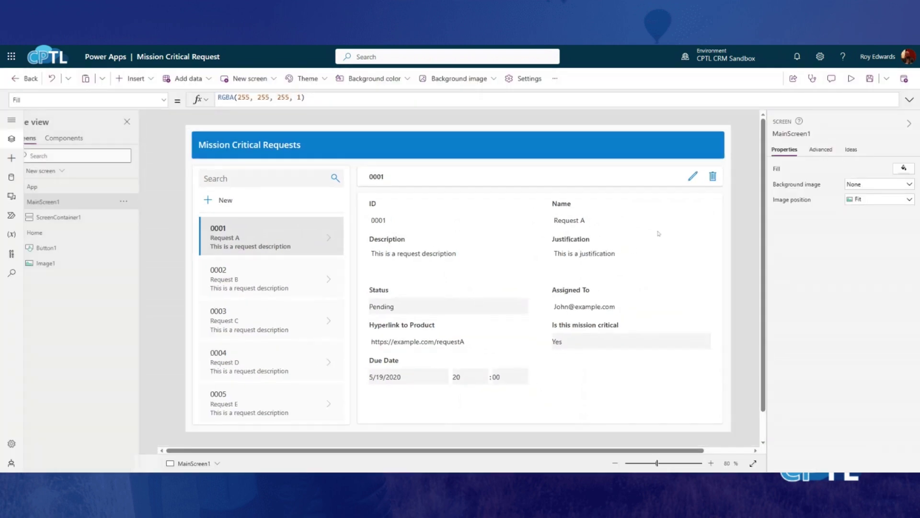
Step: Inspect the request detail form with its data cards and the records gallery on the main screen by selecting each one
left_click(549, 307)
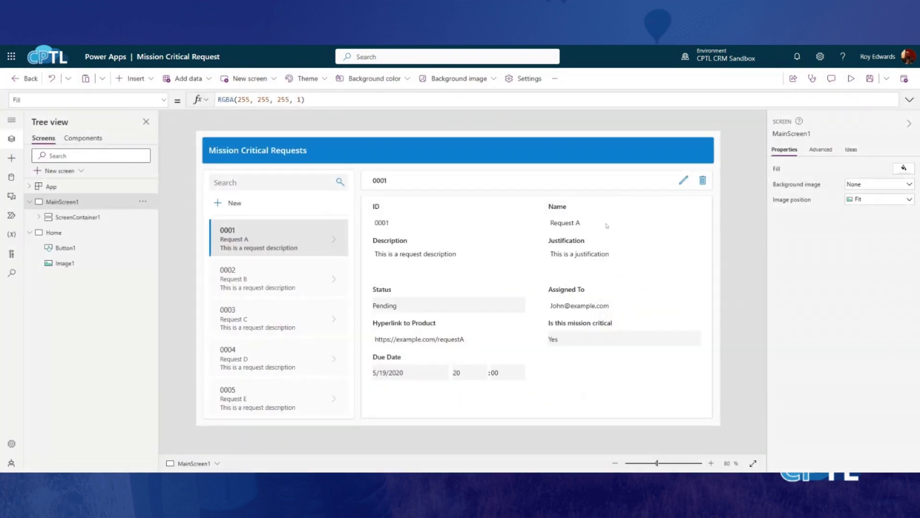
left_click(519, 256)
left_click(576, 261)
left_click(644, 386)
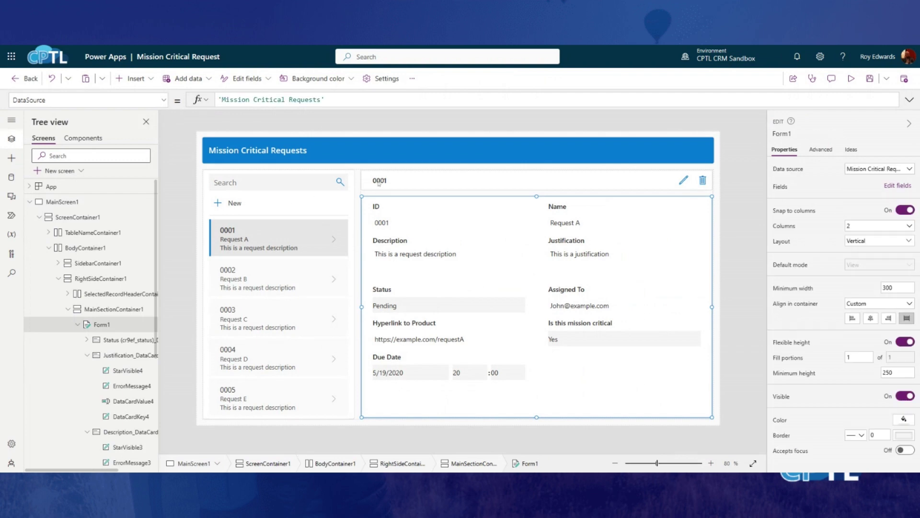
left_click(281, 255)
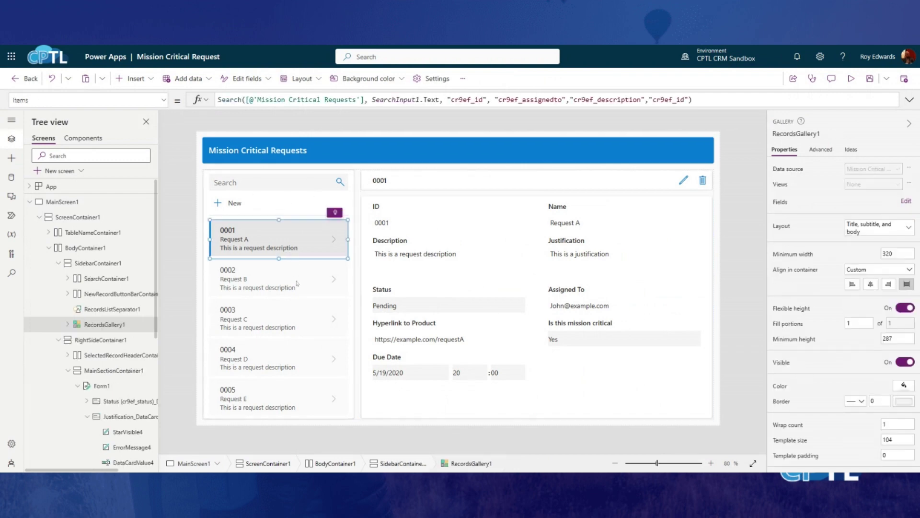